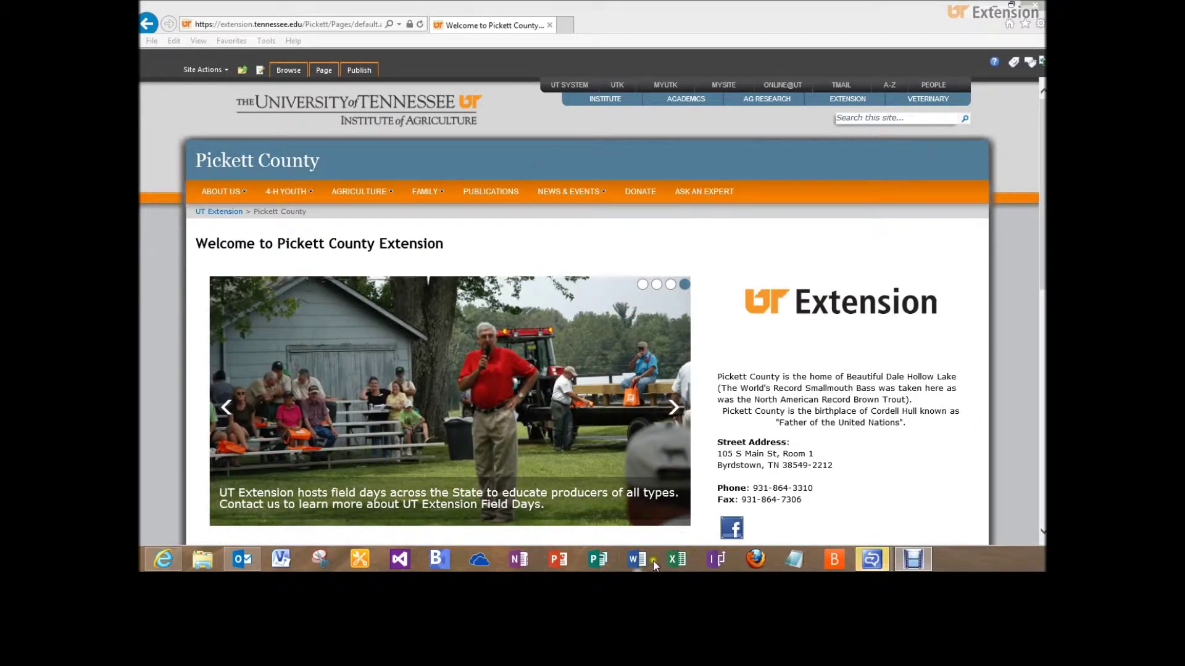
Launch Publisher, maximize its start screen, and show the More Blank Page Sizes gallery
click(607, 559)
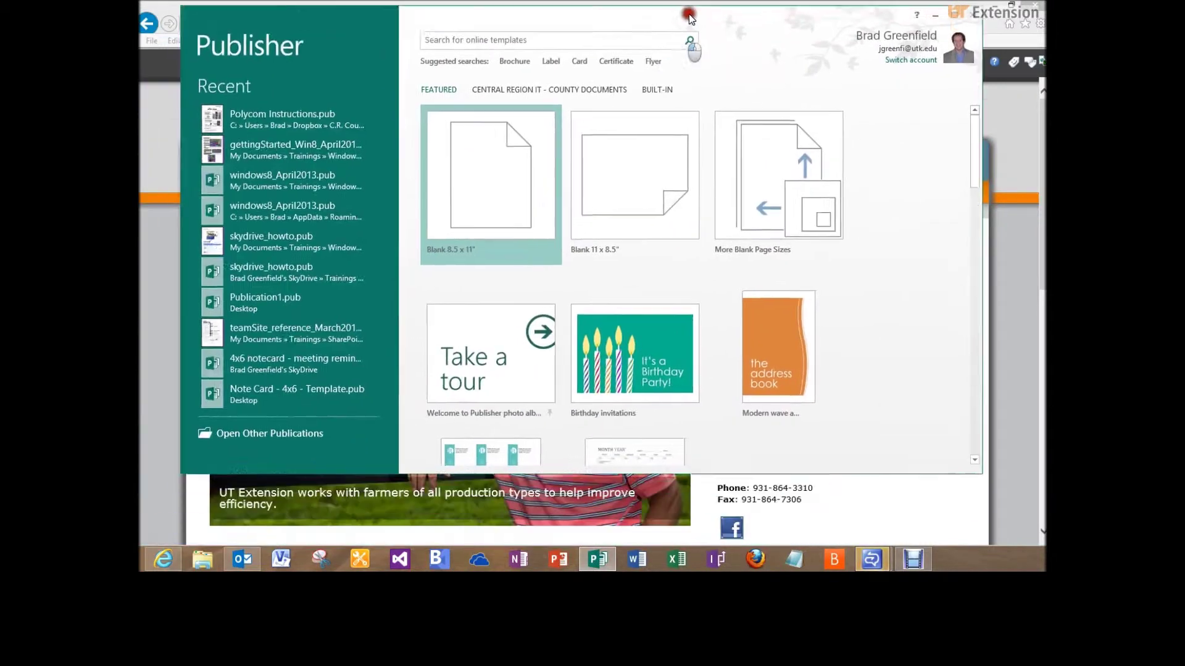
drag(689, 16, 689, 1)
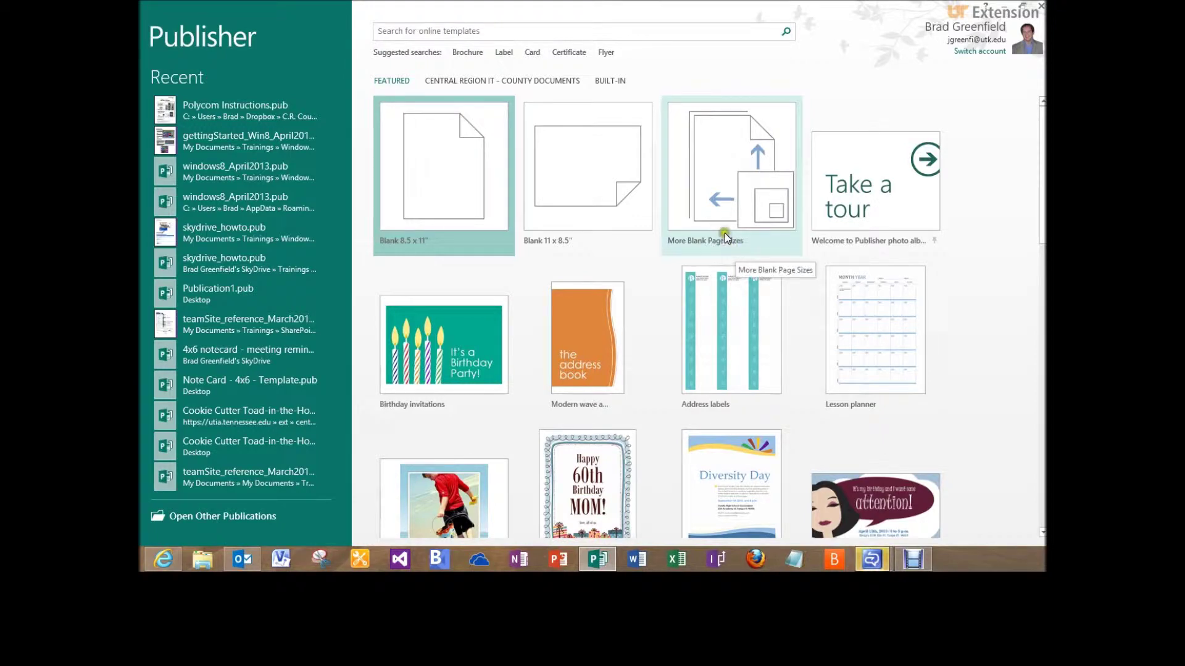
click(725, 212)
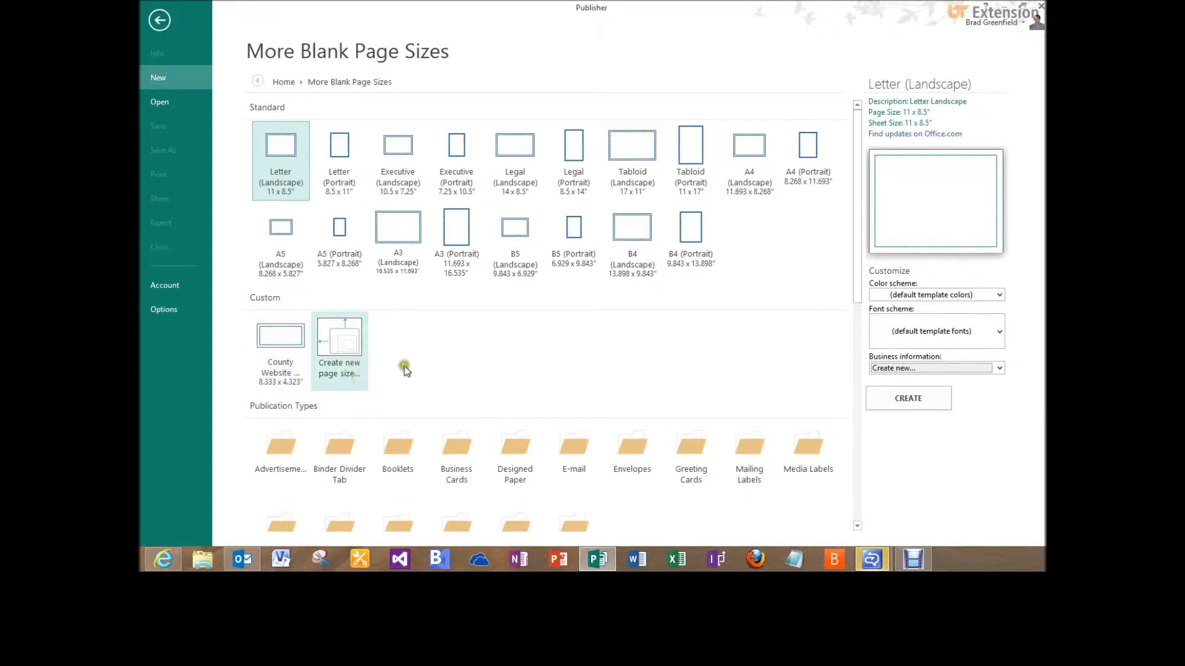
Create a custom page size named 'Front Page Slider', 8.333 inches wide by 4.323 inches high
click(347, 368)
click(483, 188)
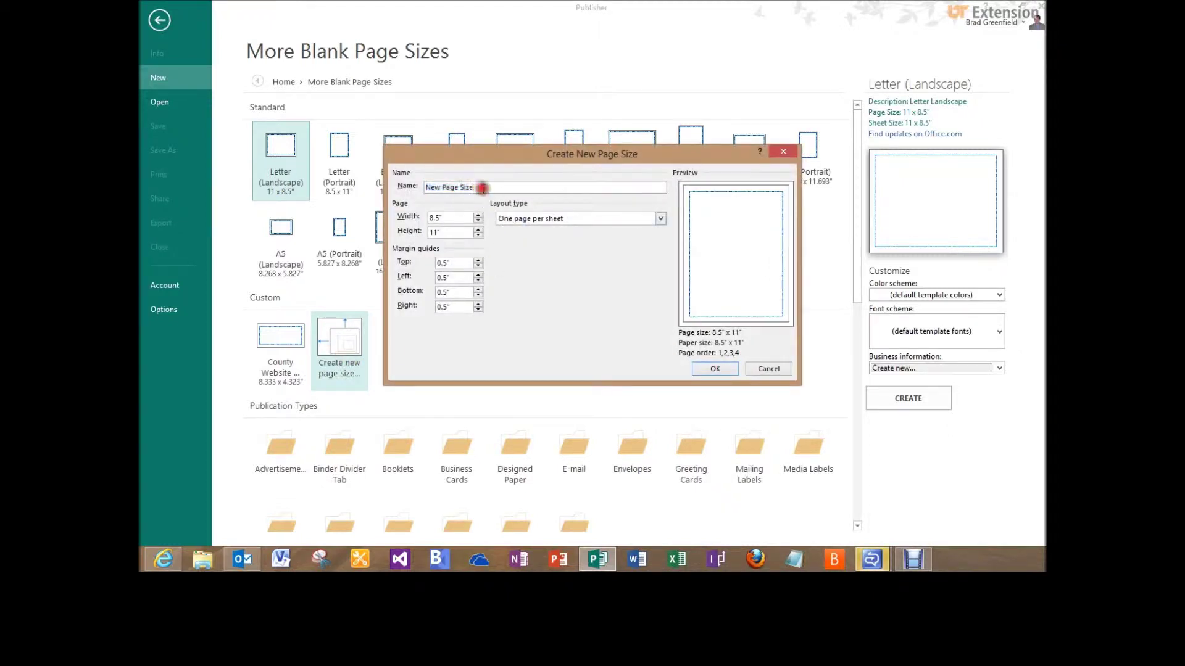
key(BackSpace)
key(BackSpace)
key(BackSpace)
key(BackSpace)
key(BackSpace)
key(BackSpace)
key(BackSpace)
key(BackSpace)
key(BackSpace)
key(BackSpace)
key(BackSpace)
key(BackSpace)
key(BackSpace)
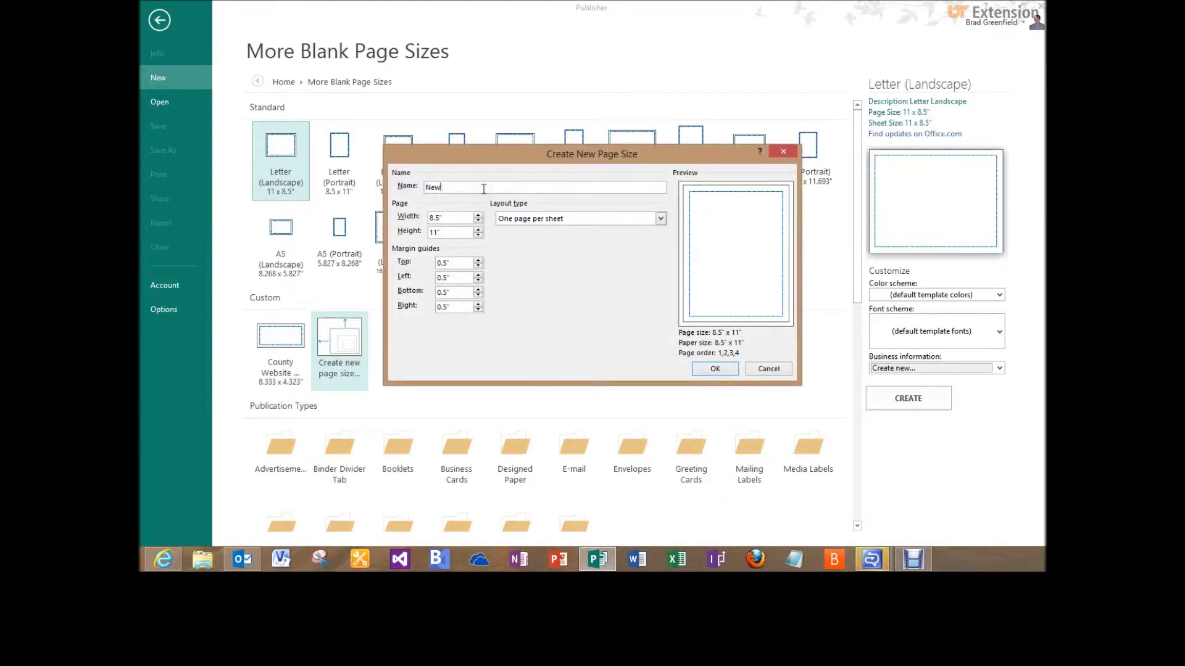
text(Front Page Slider)
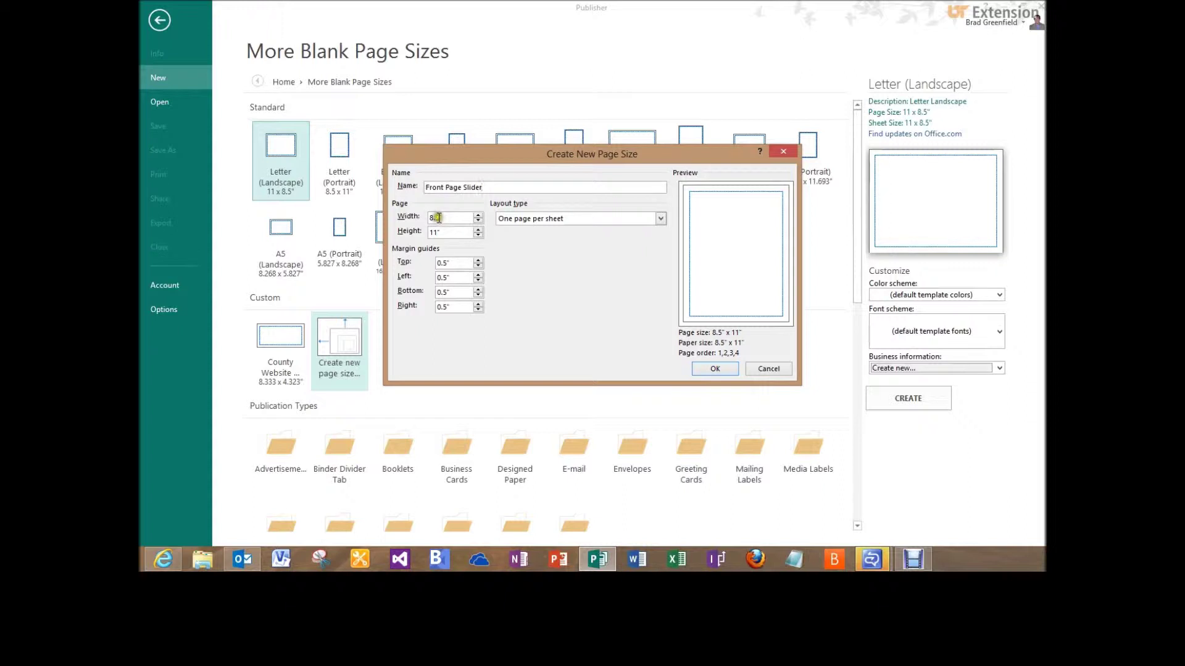
click(438, 218)
key(BackSpace)
text(333)
click(440, 227)
key(BackSpace)
key(BackSpace)
key(BackSpace)
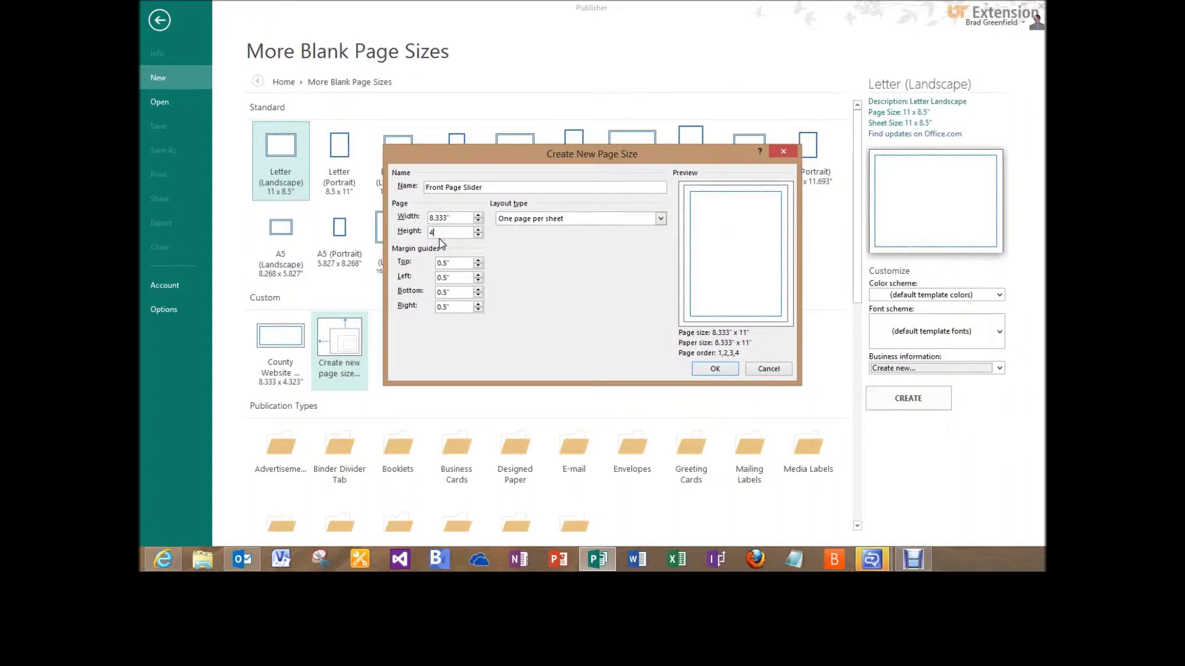
text(4.323)
click(560, 197)
click(702, 369)
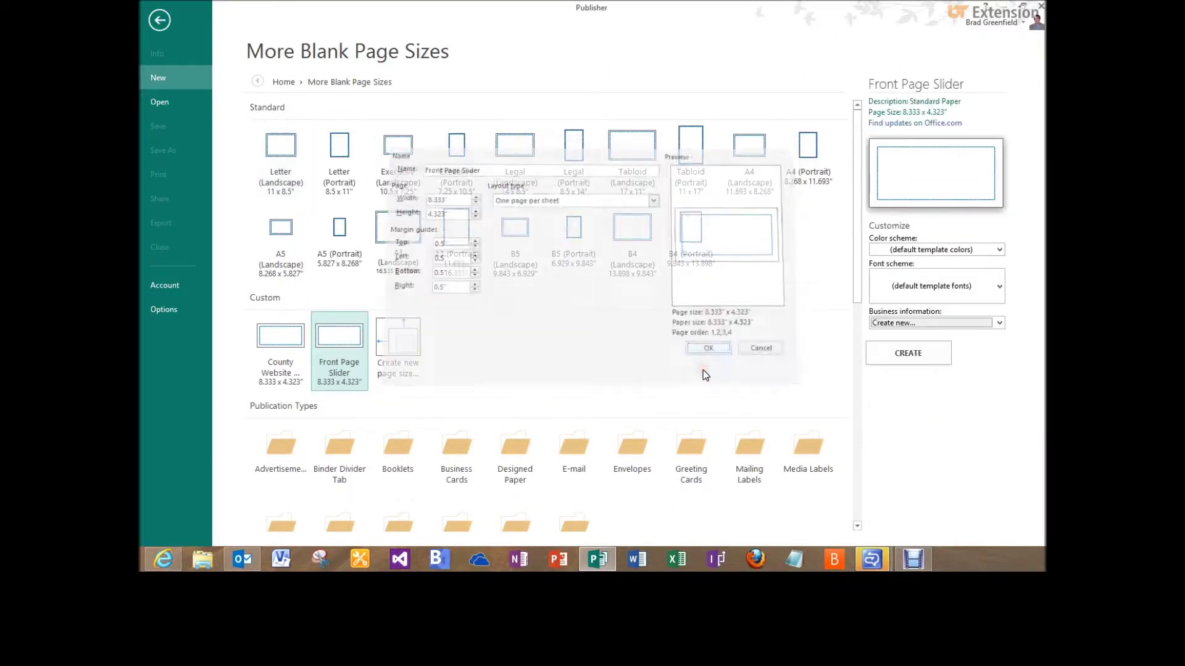
Create a blank publication at the Front Page Slider size and bring up Insert Pictures
click(345, 363)
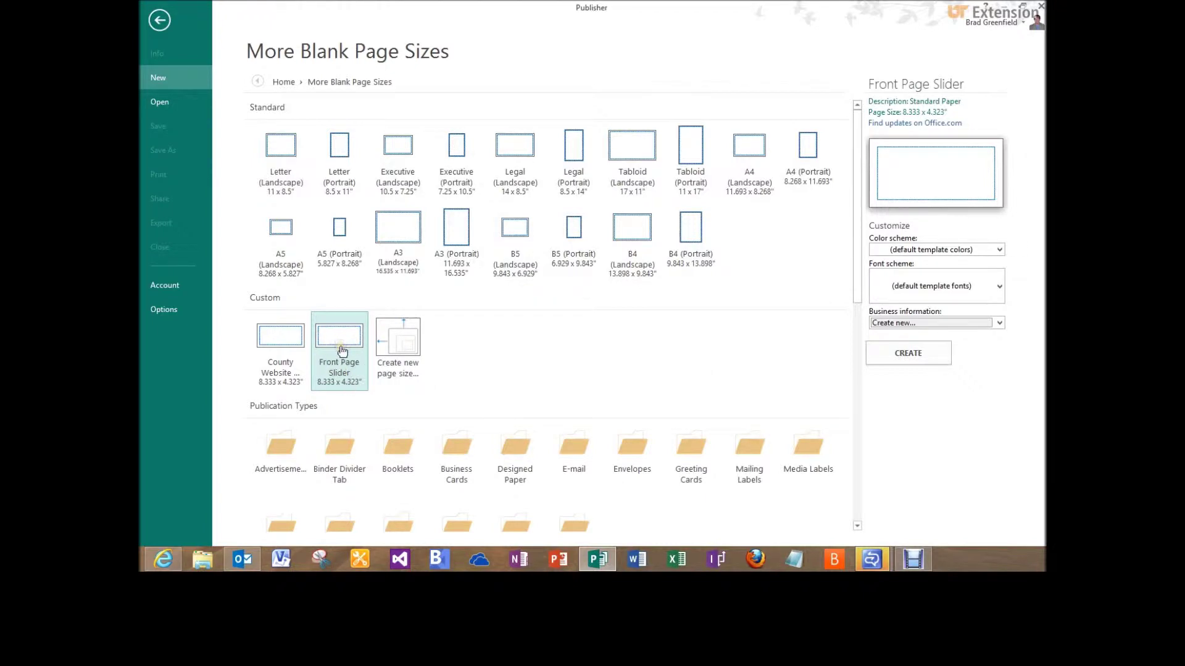
click(342, 350)
click(350, 344)
double_click(351, 341)
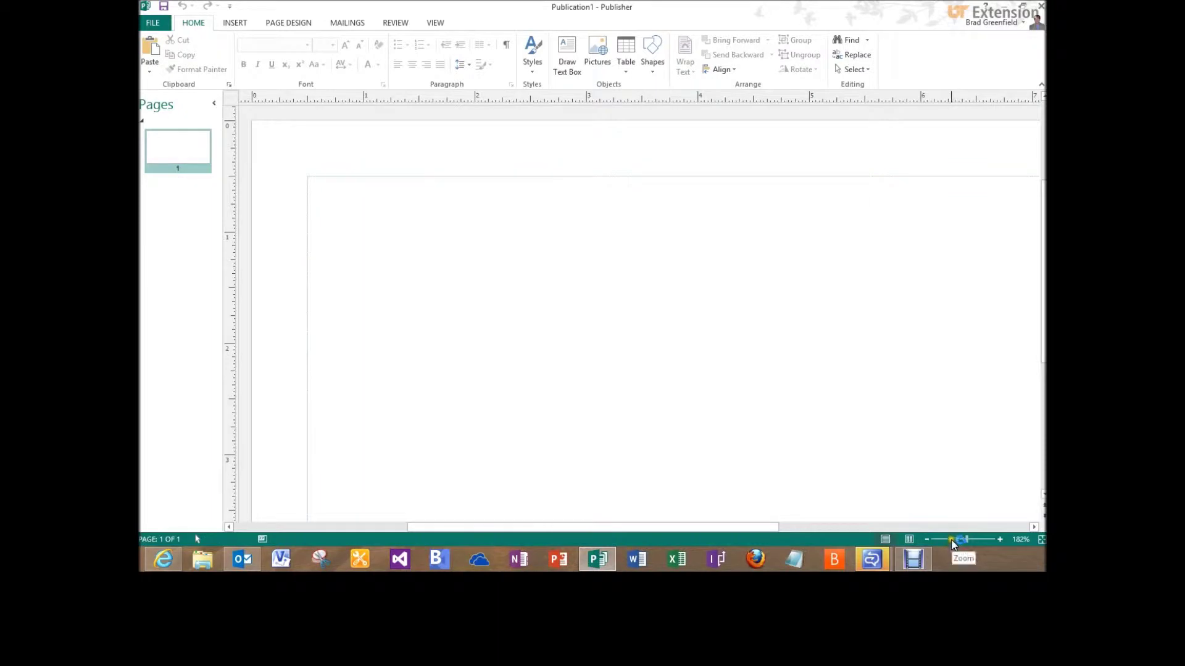
key(alt+n)
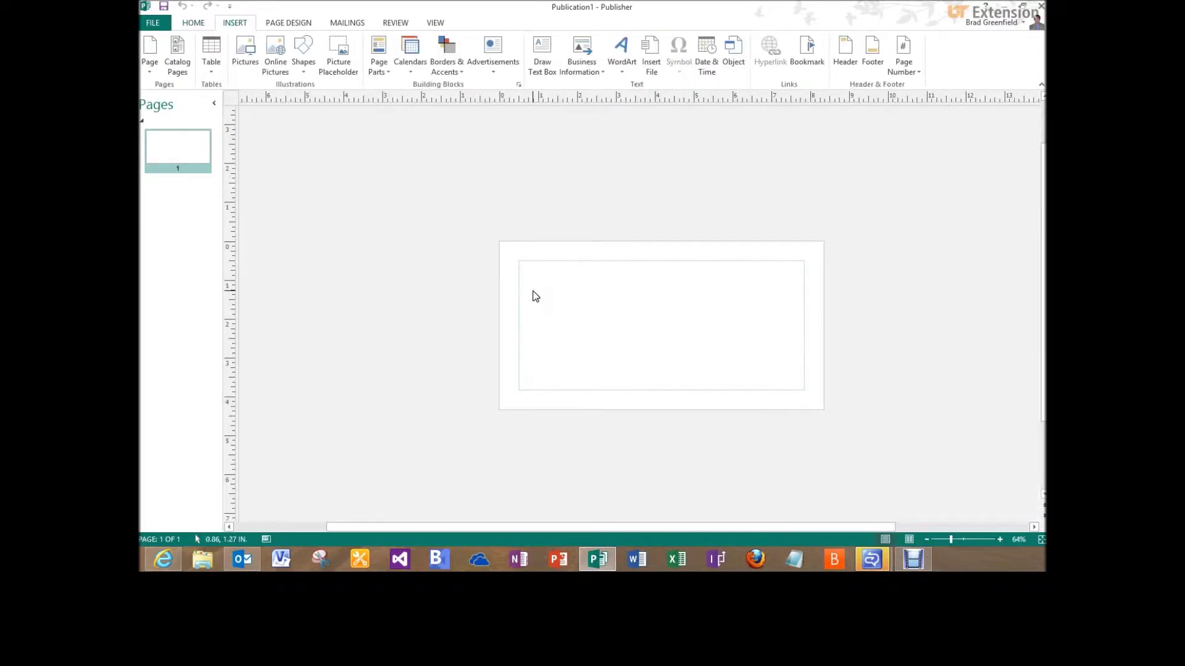
click(250, 51)
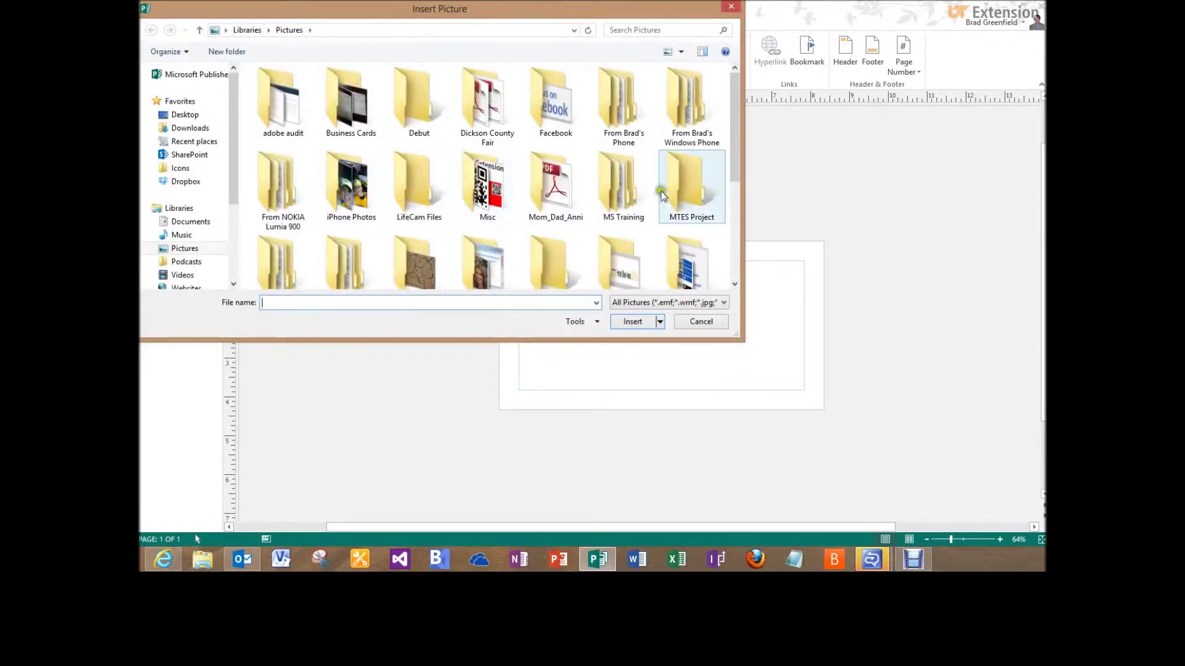
Insert UT-Extension_orange.png from the UT Extension Logos folder
drag(735, 158, 732, 216)
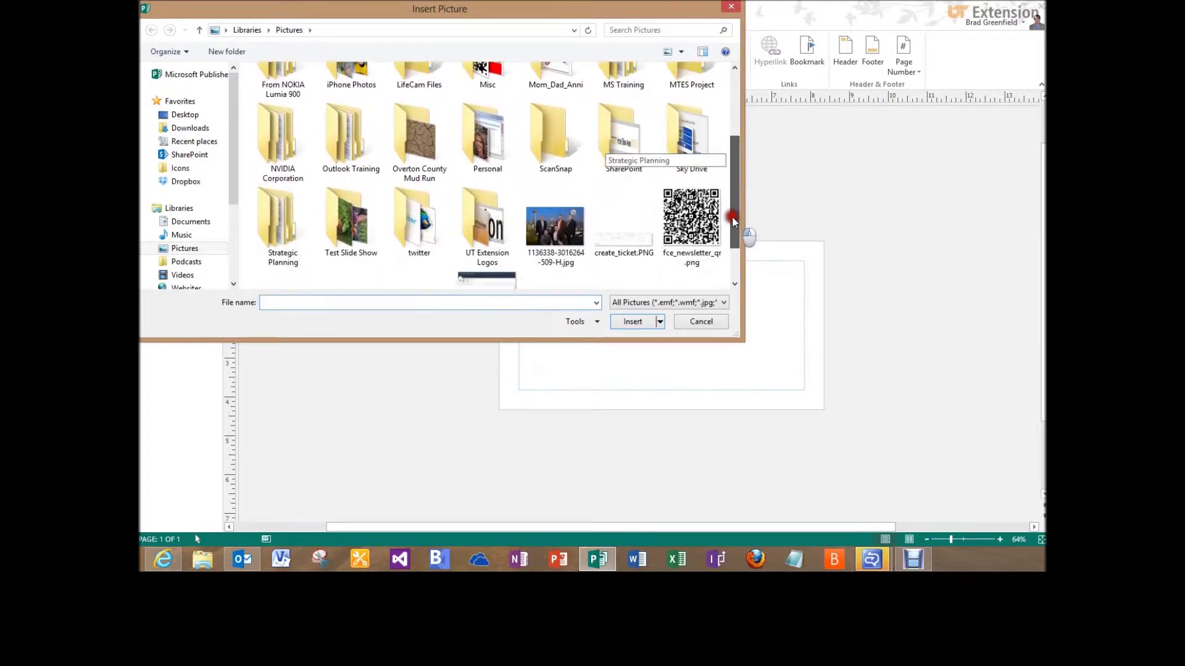
double_click(488, 224)
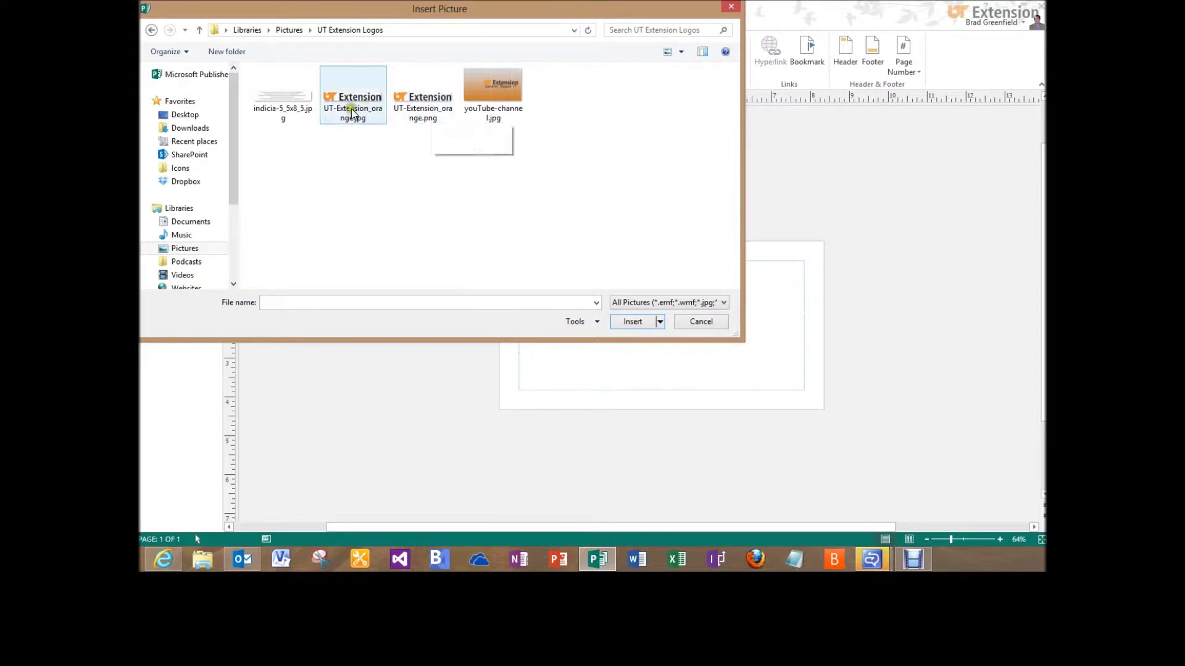
double_click(427, 112)
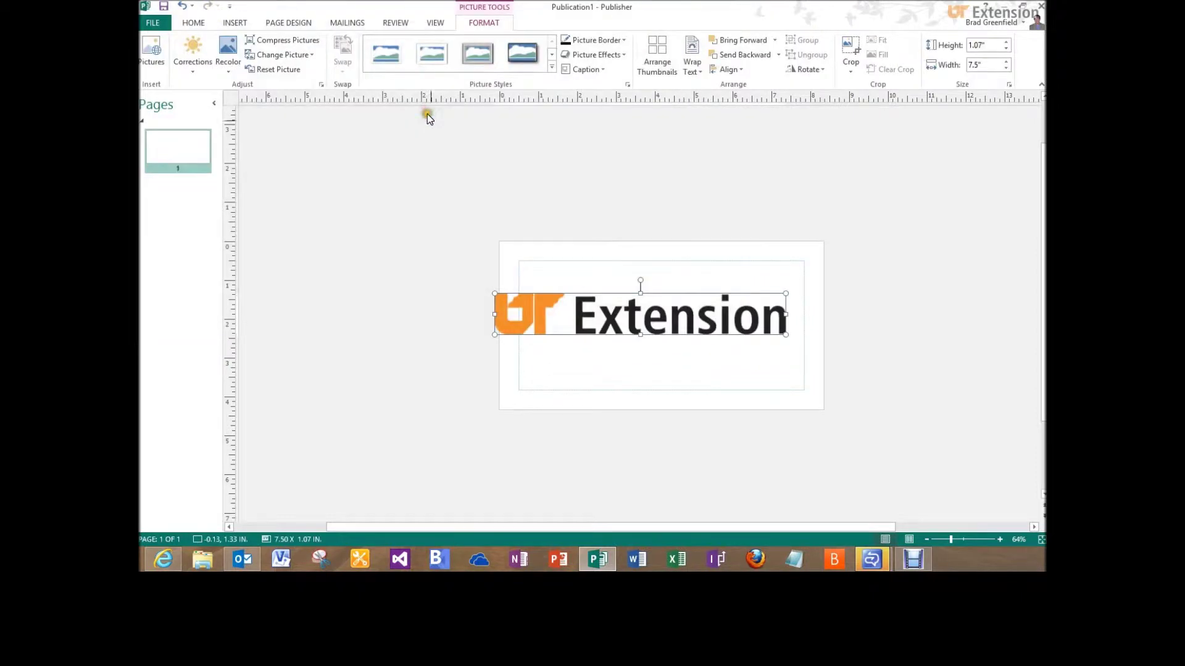
Align the logo with the page margins, stretch it taller, then undo the stretch
drag(604, 310, 619, 311)
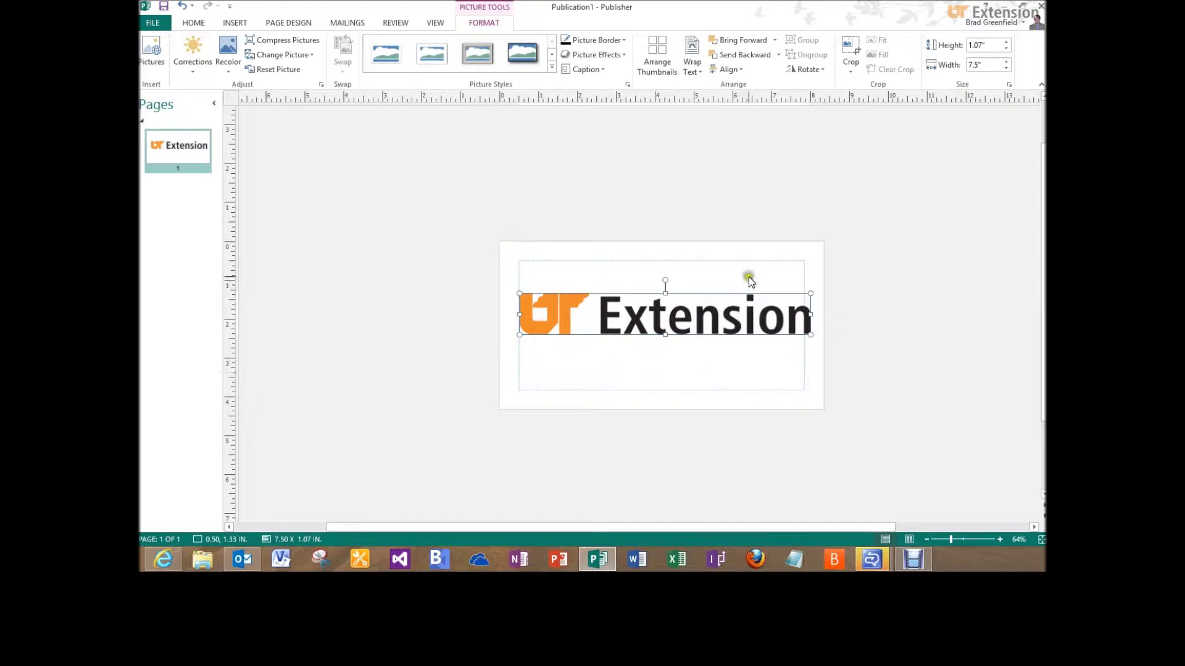
drag(665, 335, 656, 390)
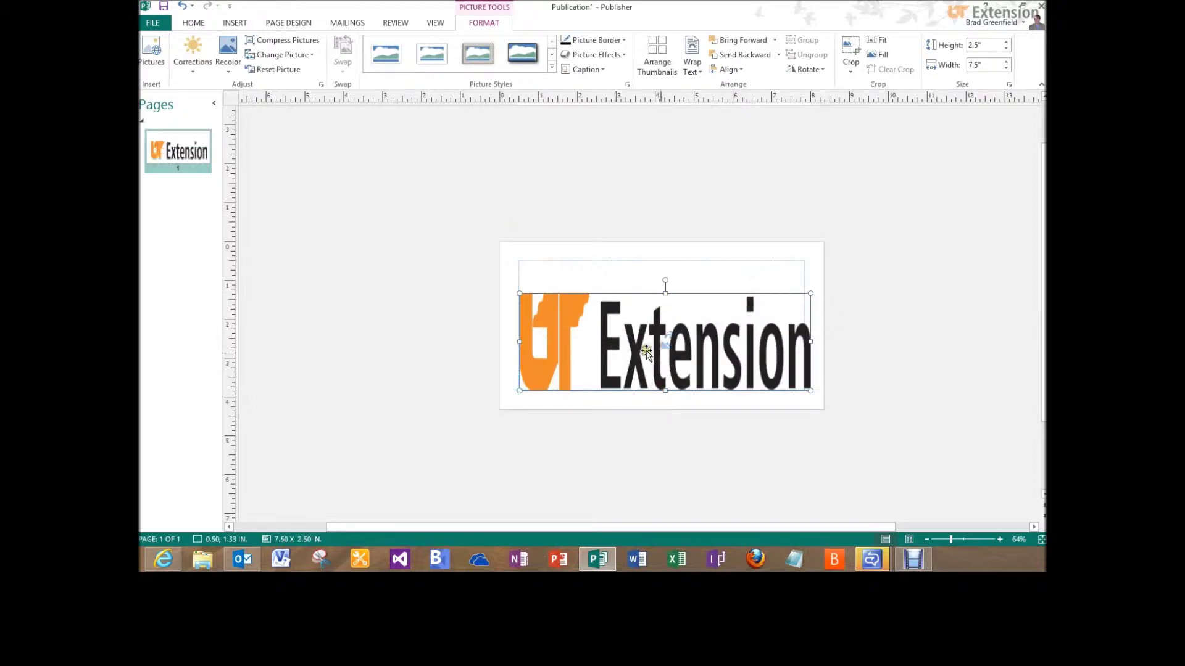
click(181, 6)
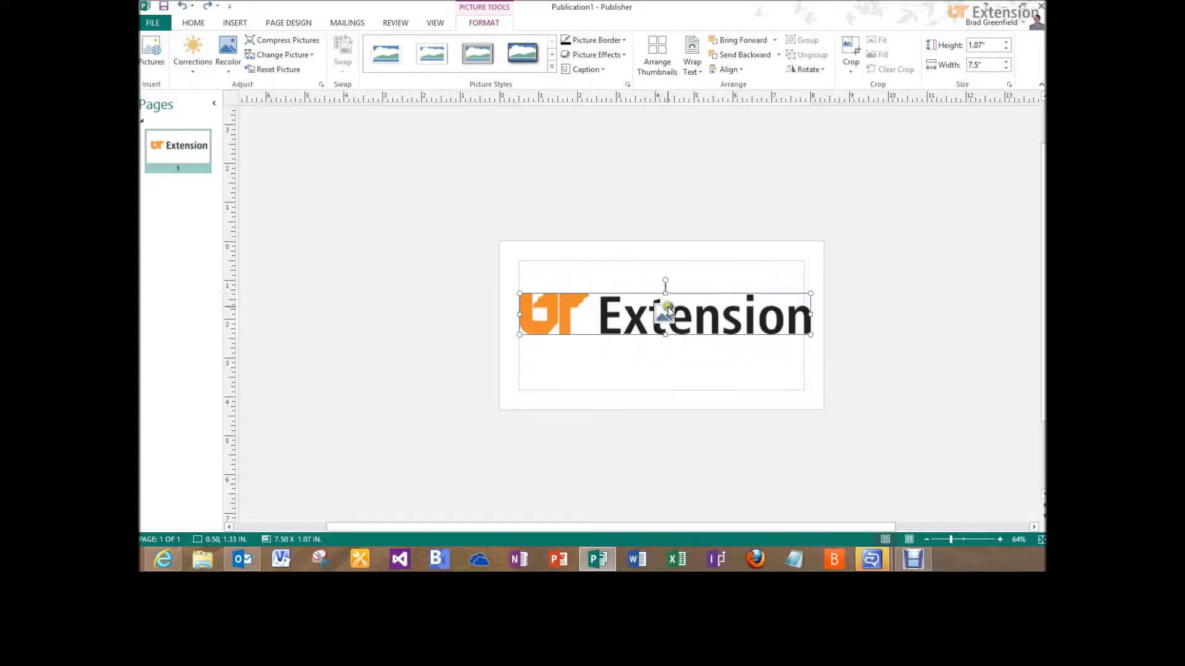
Move the logo off the page and draw a text box covering the whole page
drag(700, 298, 518, 161)
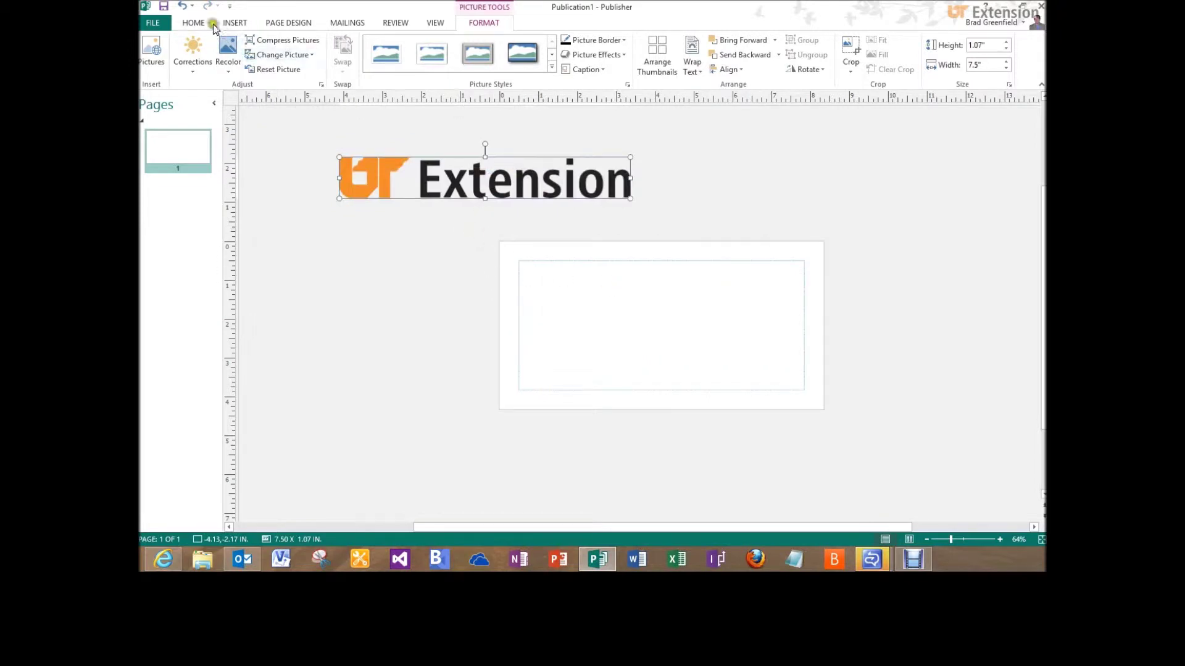
click(228, 23)
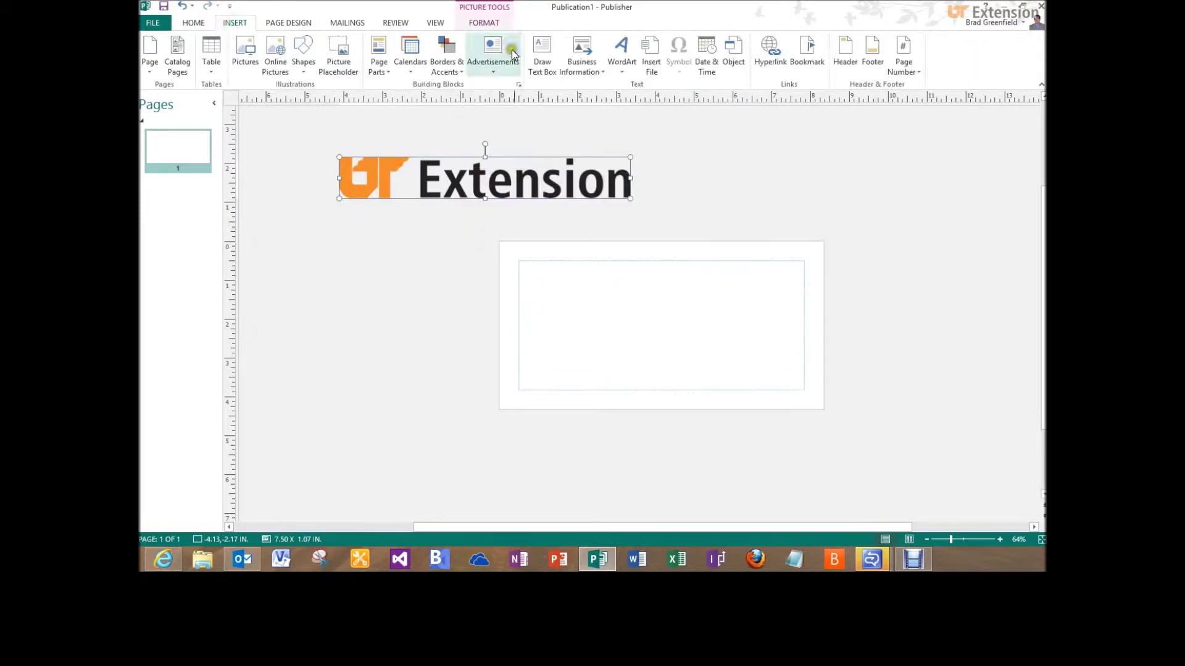
click(546, 60)
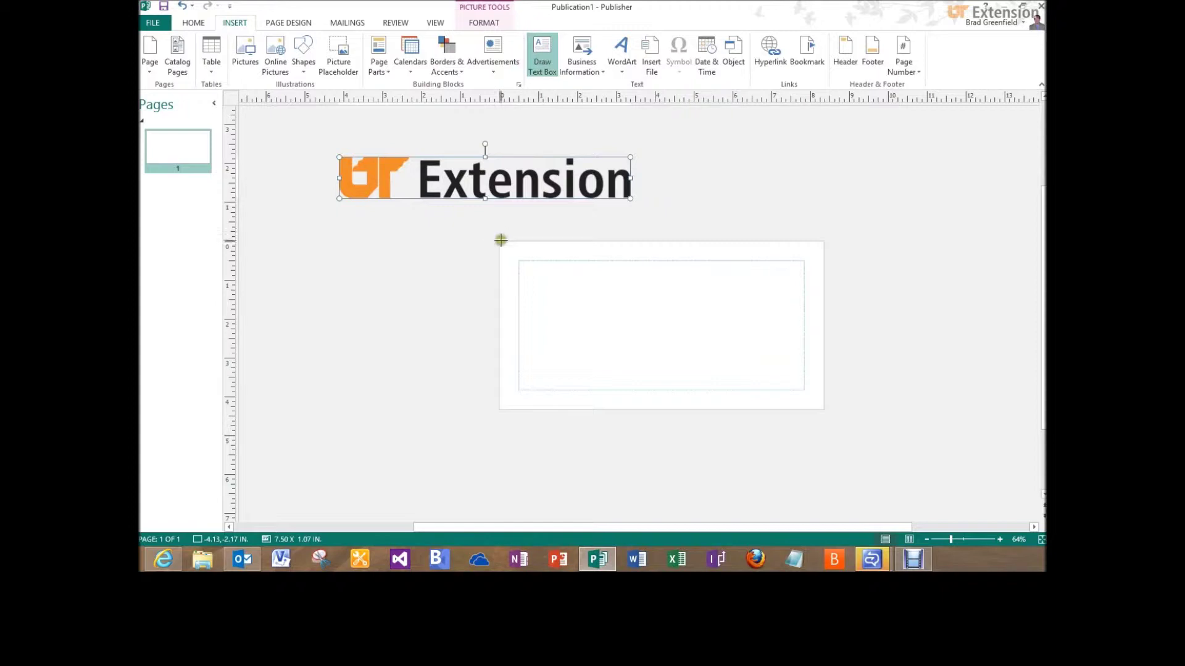
drag(498, 241, 824, 409)
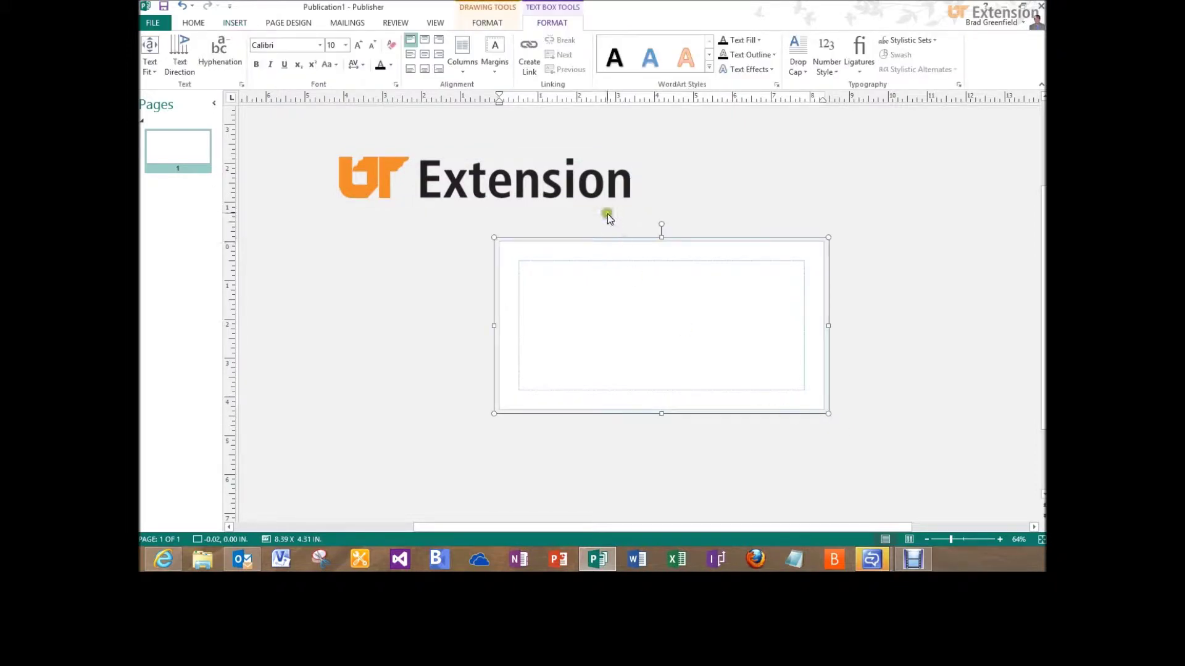
Fill the box with Accent 1 Lighter 40% light blue and drag the logo back onto it
click(483, 25)
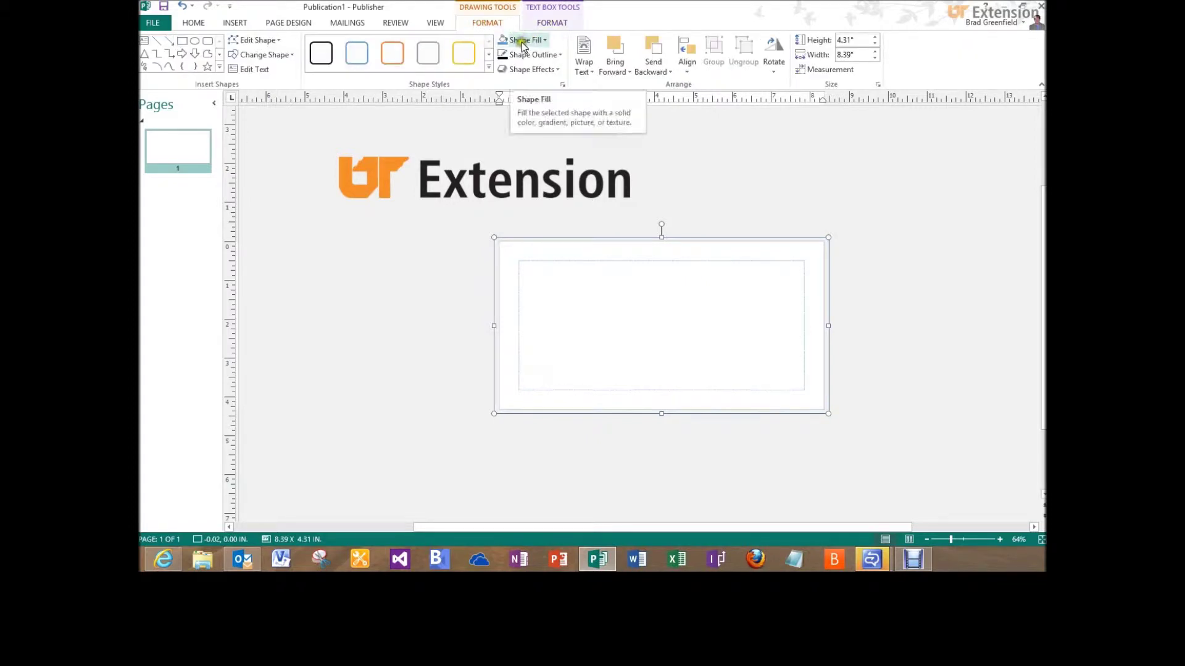
click(549, 41)
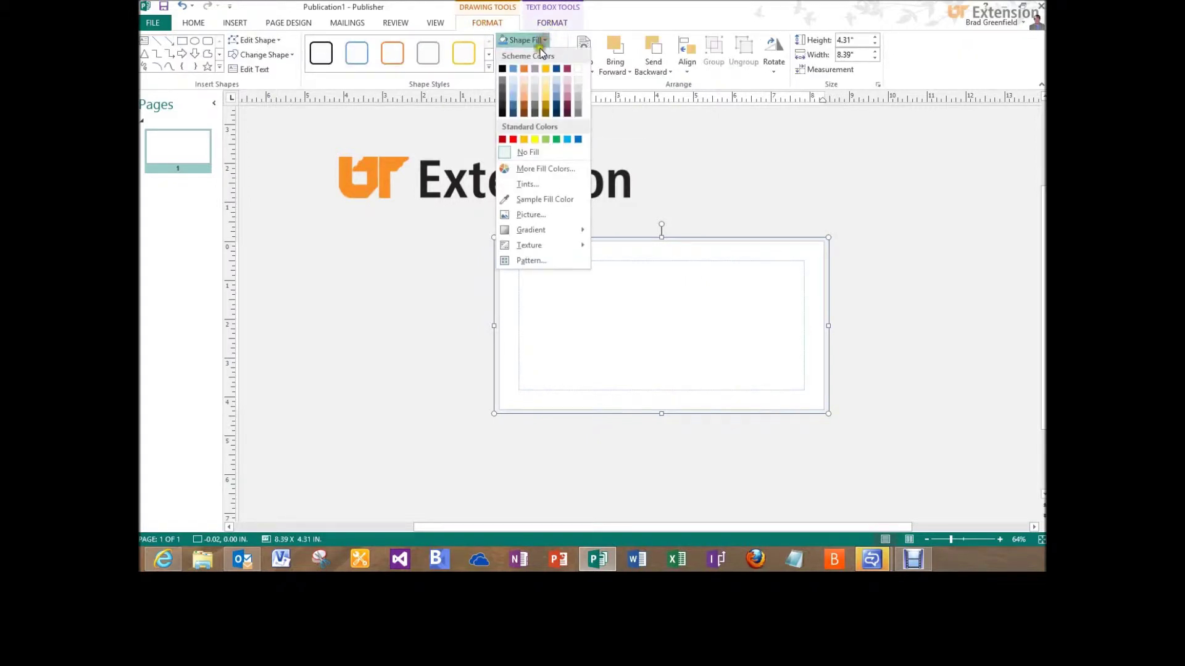
click(515, 101)
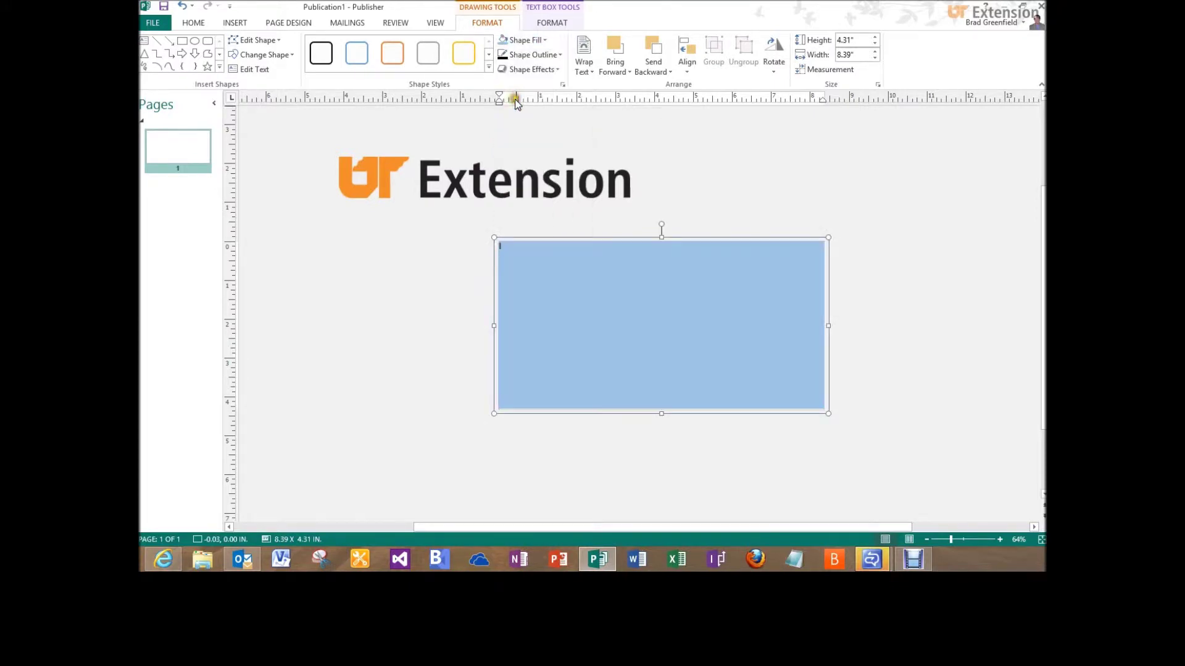
click(534, 175)
drag(533, 174, 707, 299)
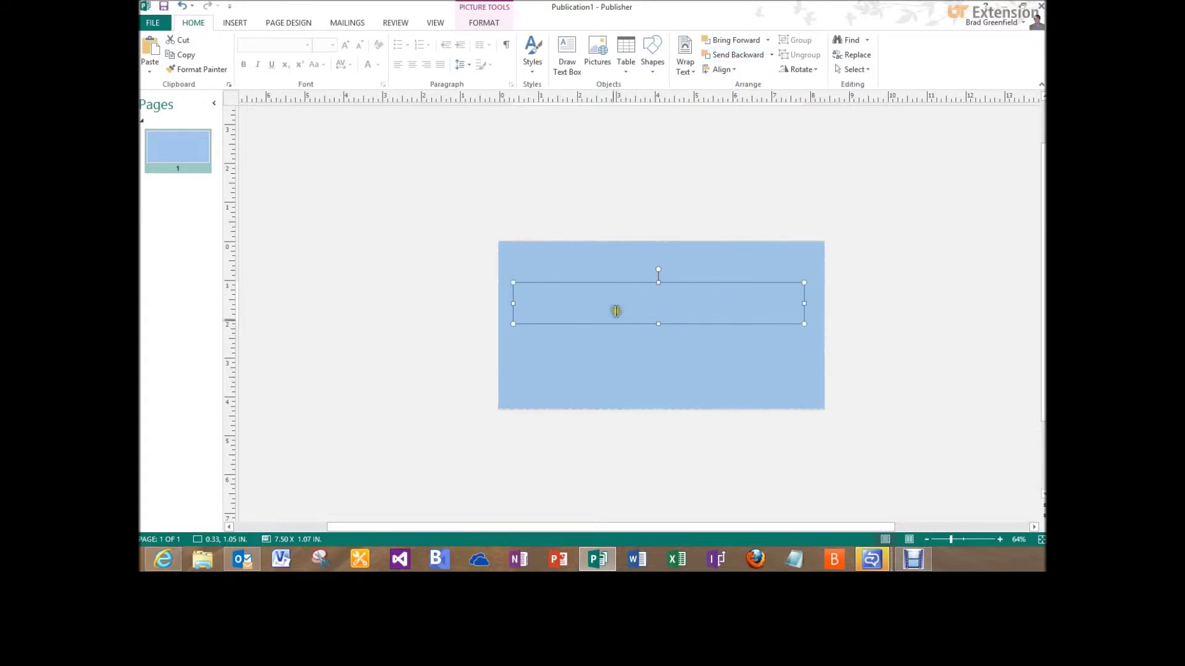
Bring the logo forward and move it lower on the blue rectangle
click(735, 40)
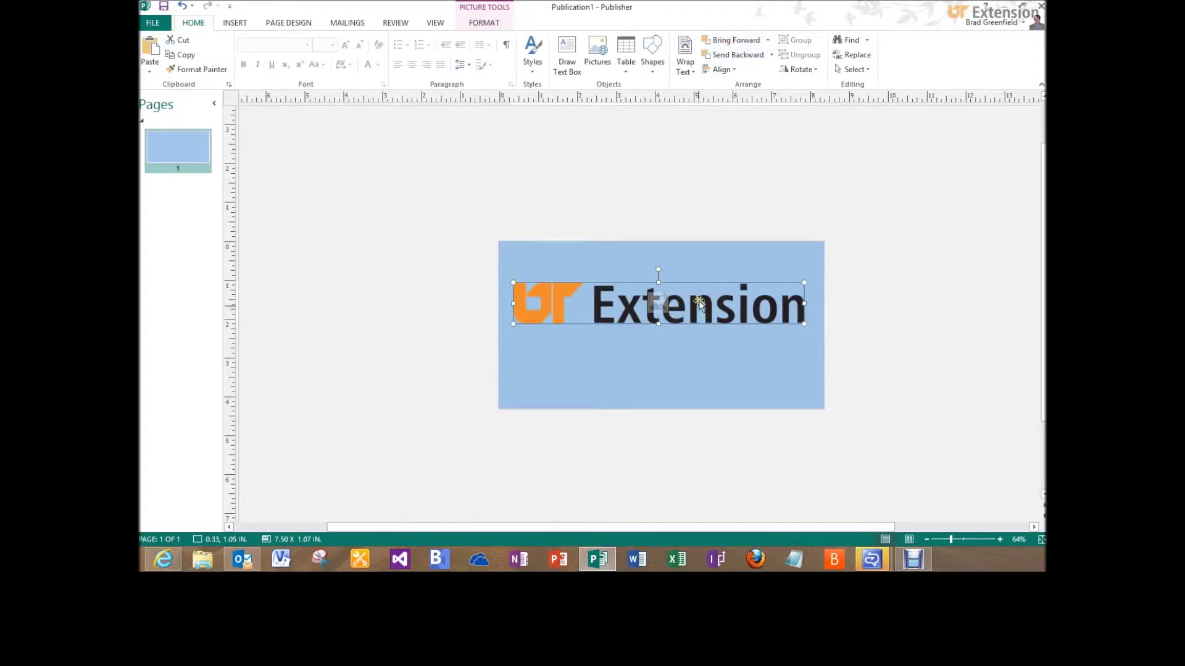
drag(689, 311, 691, 327)
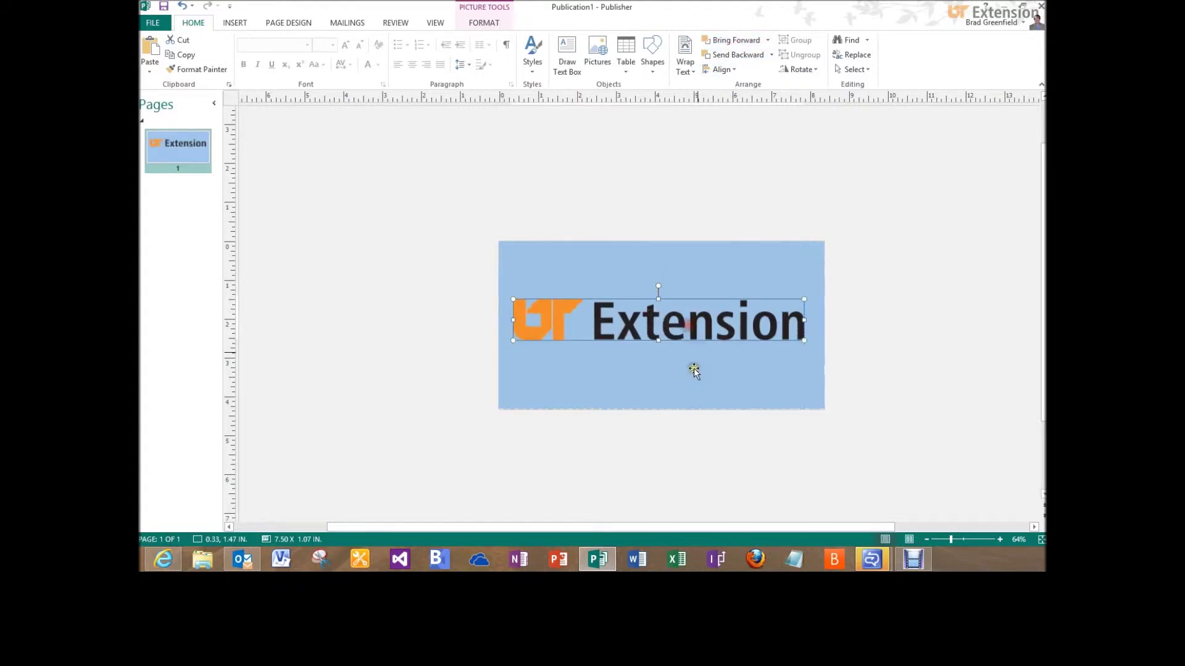
click(871, 279)
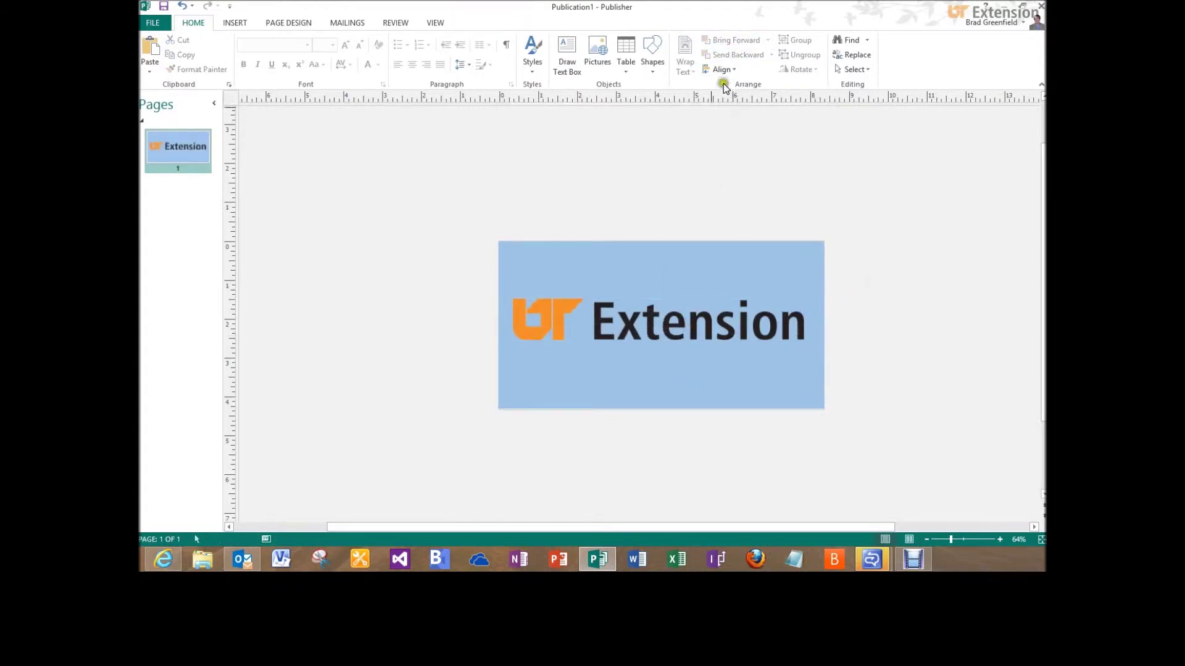
click(667, 318)
click(740, 55)
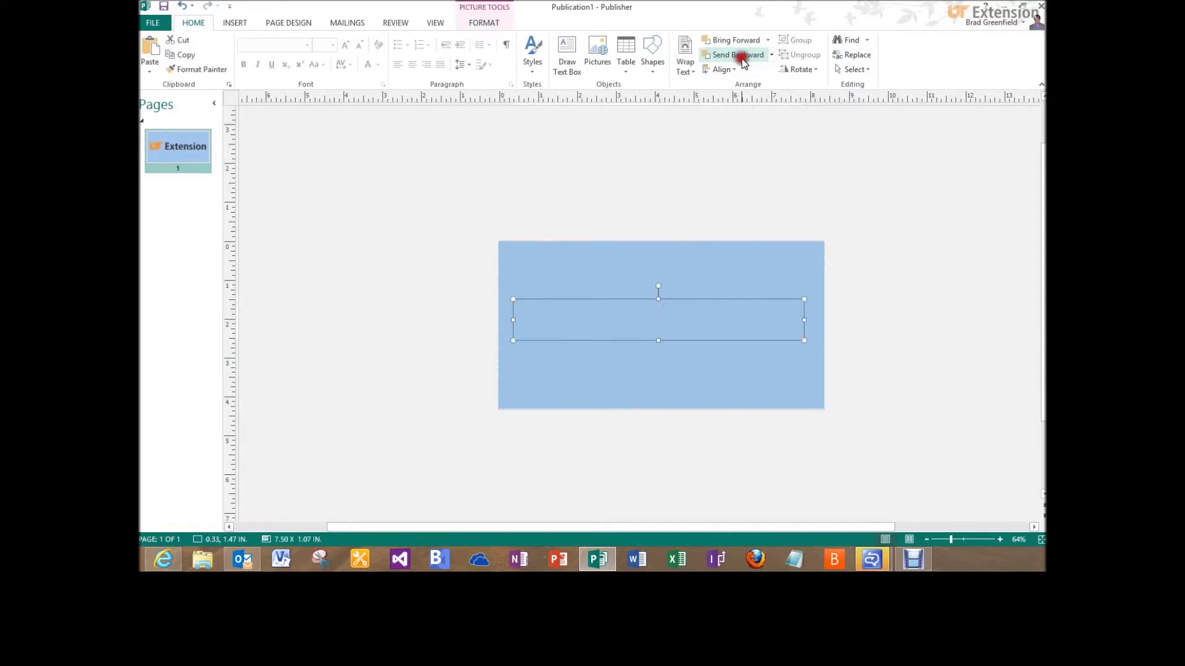
Send the blue rectangle behind the logo so the logo shows on top
click(630, 213)
click(627, 310)
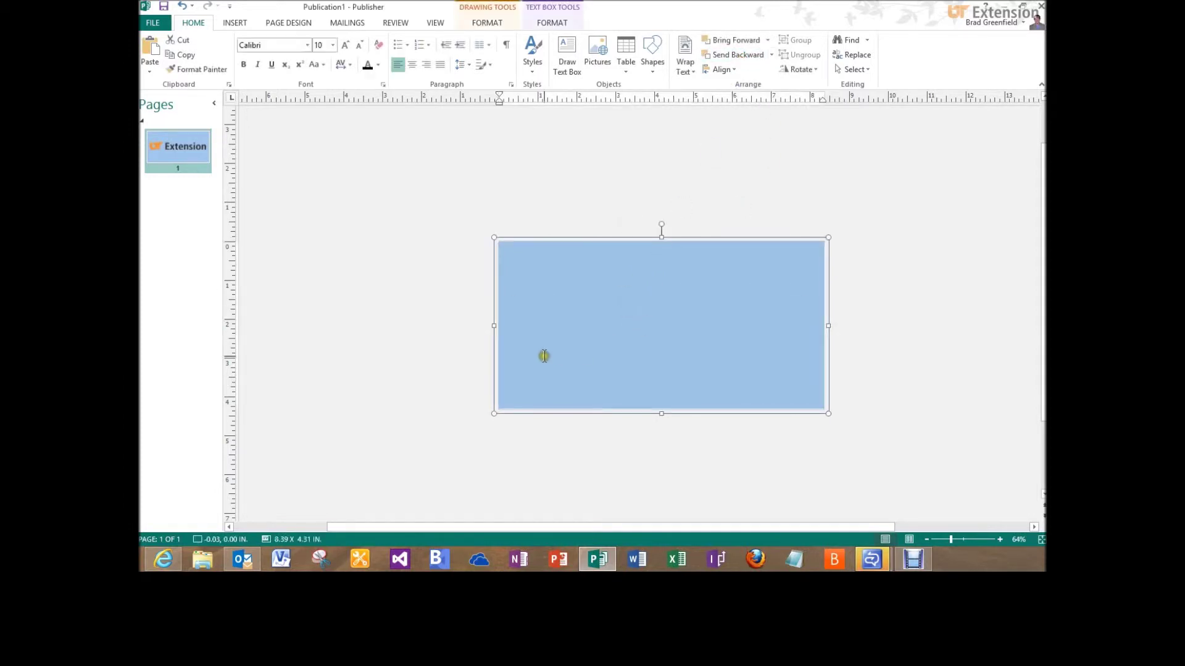
click(600, 343)
click(734, 54)
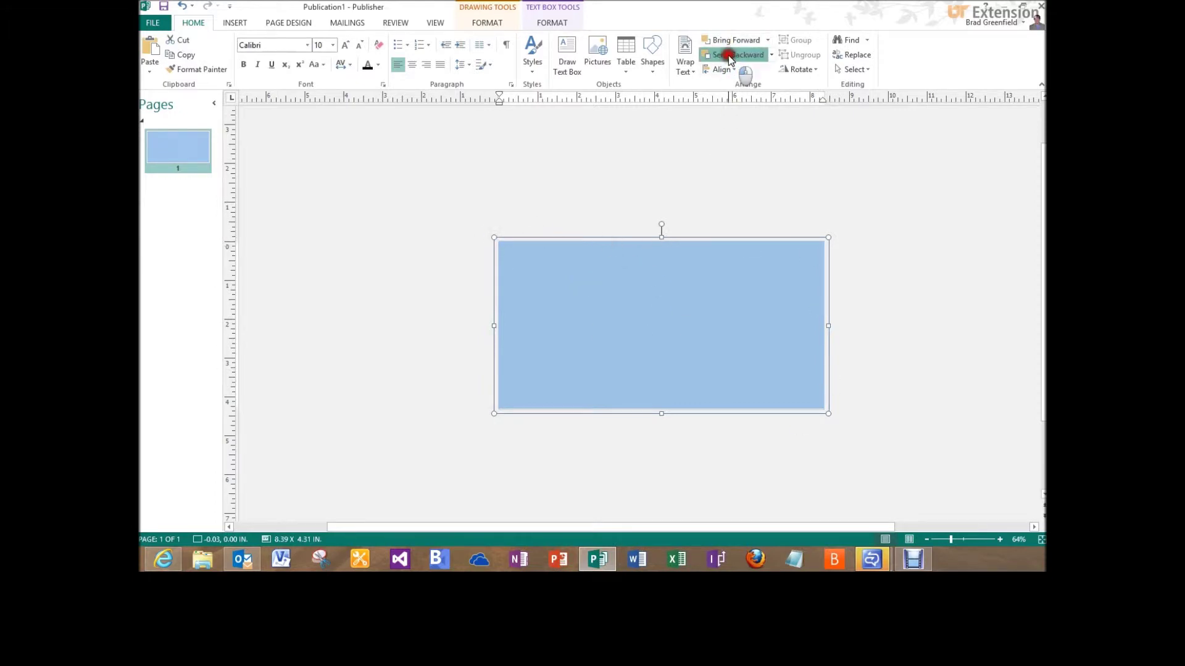
click(497, 161)
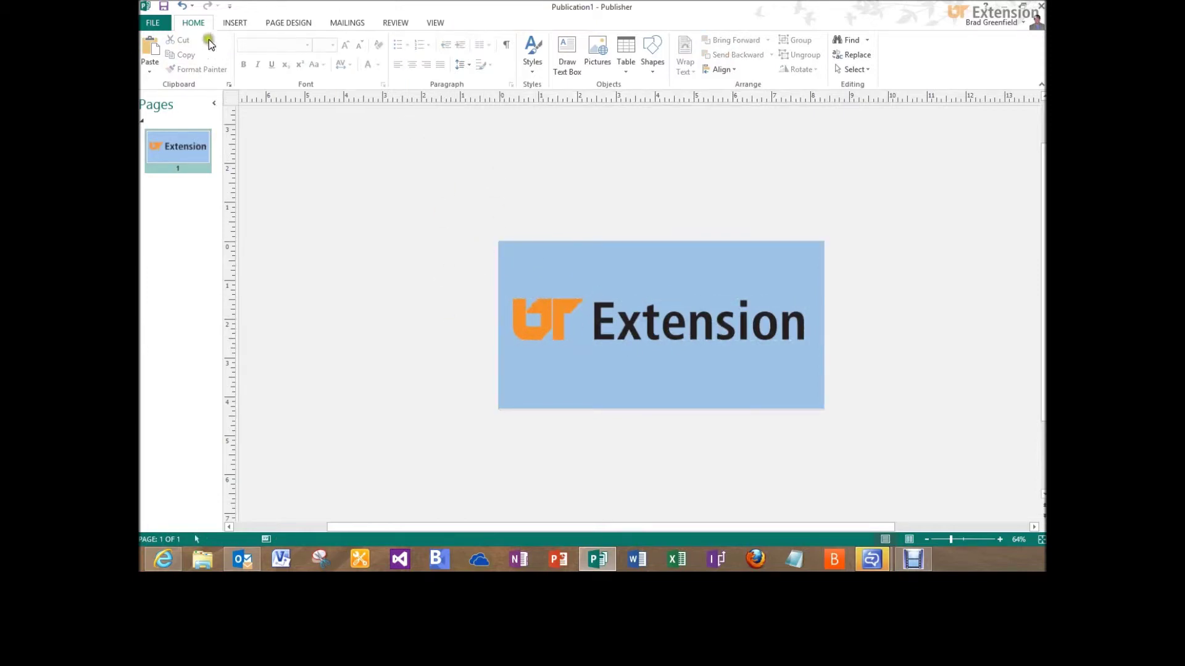
click(165, 27)
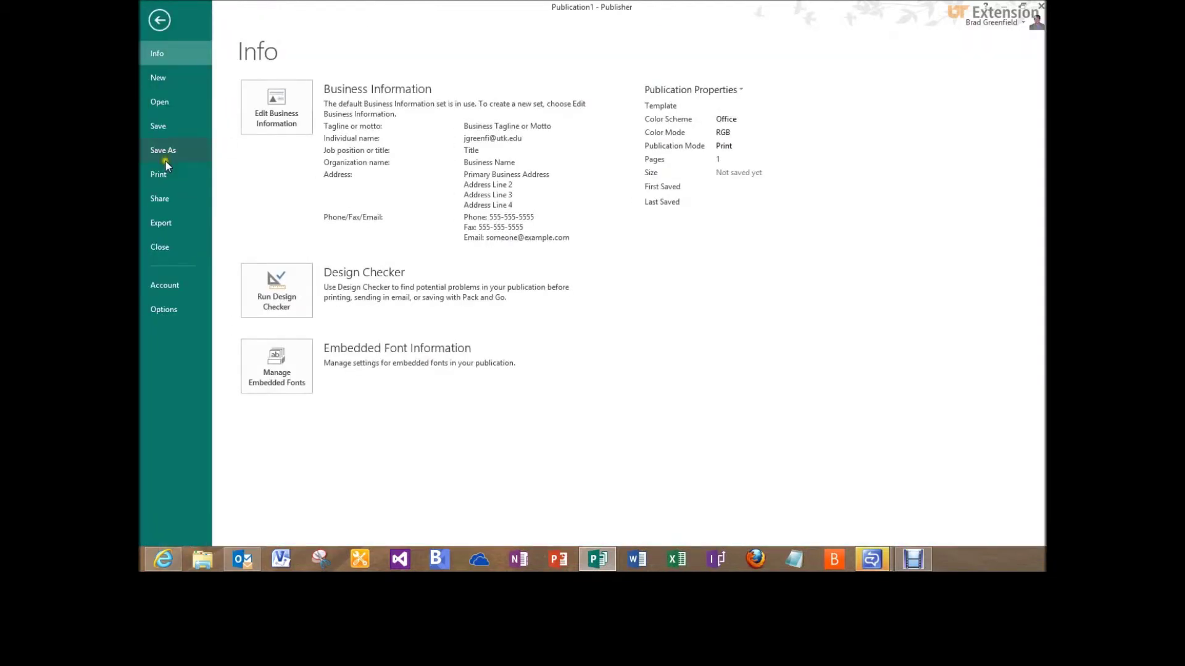
Save the slide to the Desktop as a JPEG named training_image.jpg
click(167, 153)
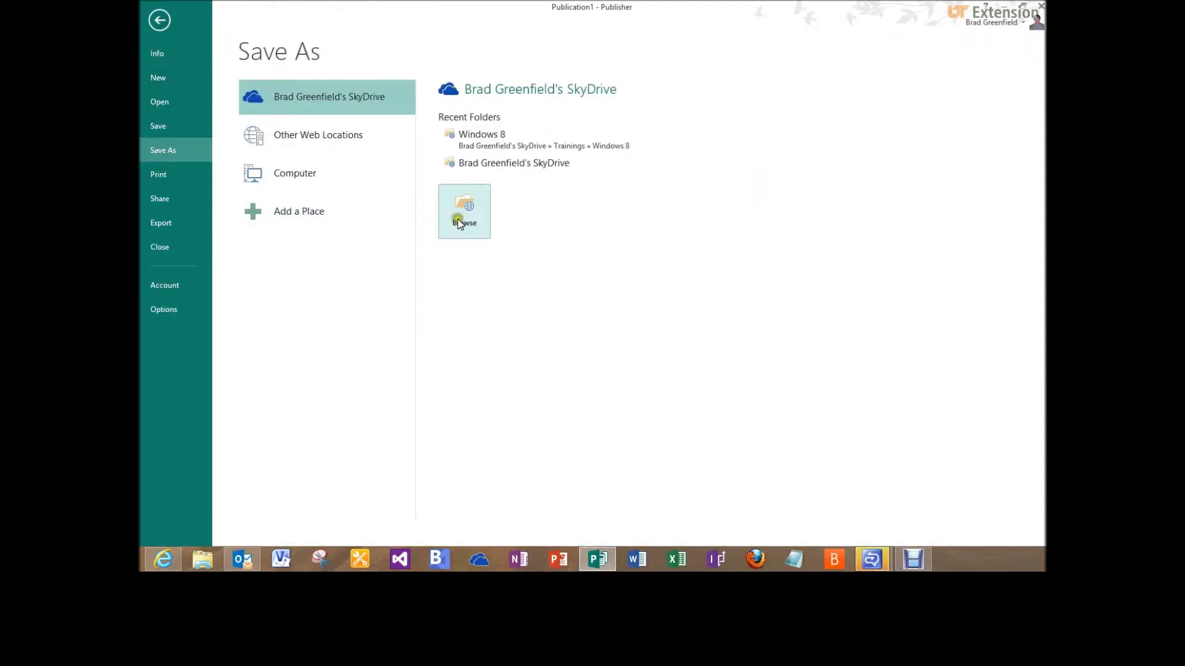
click(315, 175)
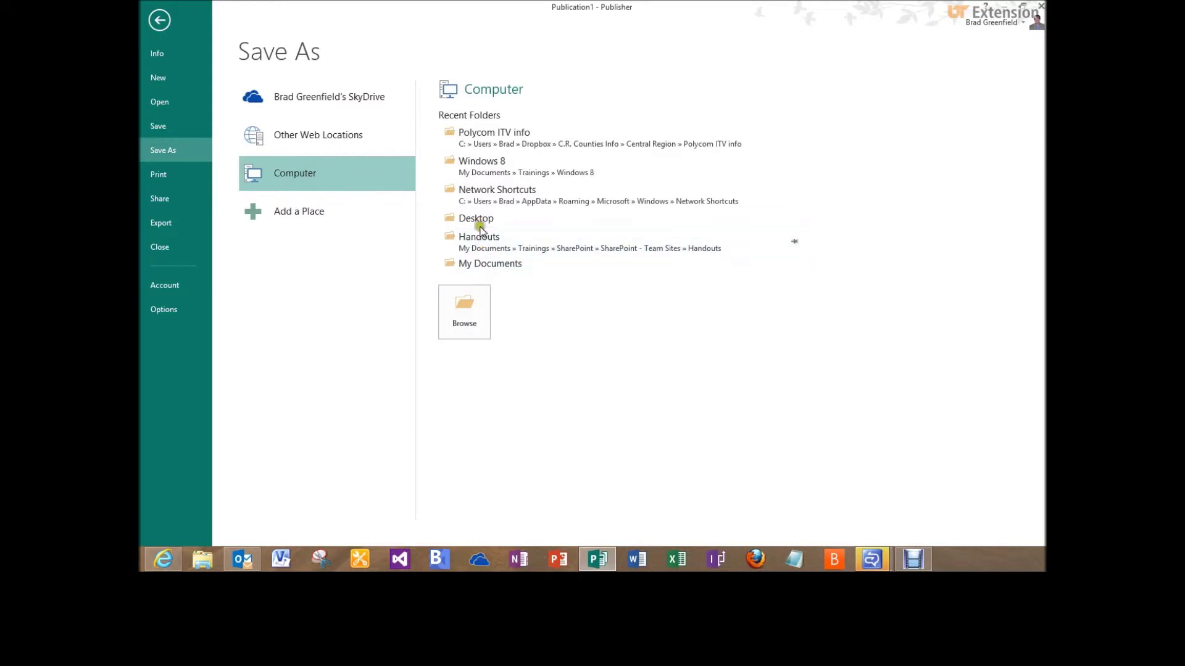
click(479, 223)
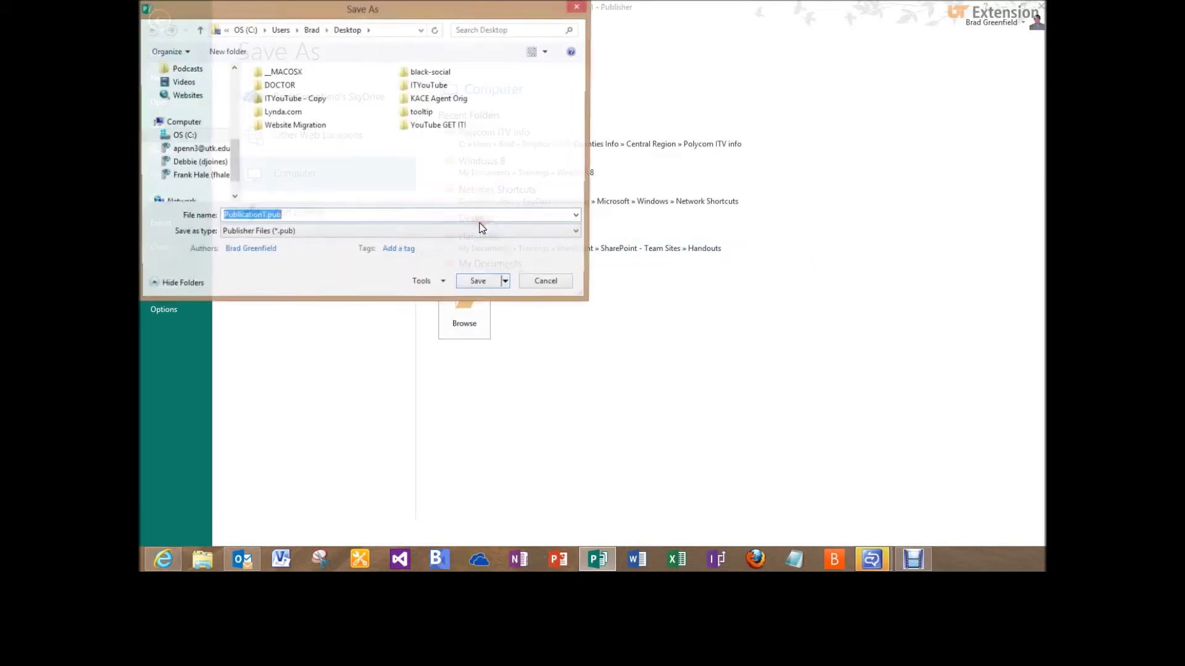
click(265, 216)
click(554, 235)
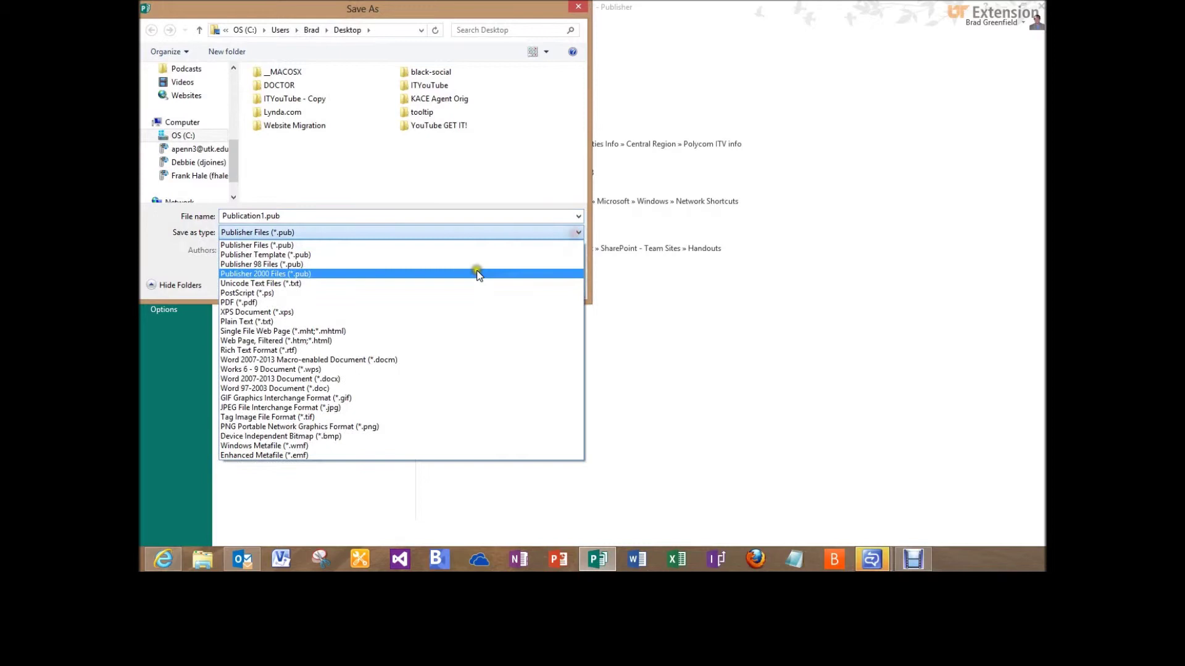
click(373, 408)
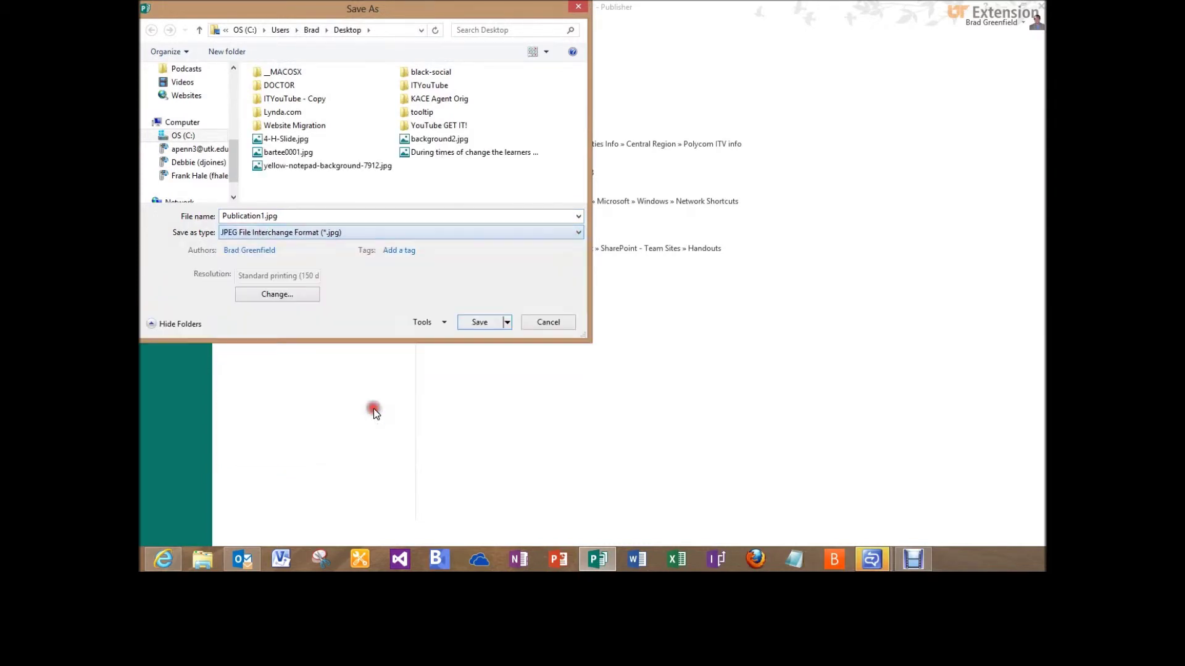
double_click(264, 217)
click(264, 217)
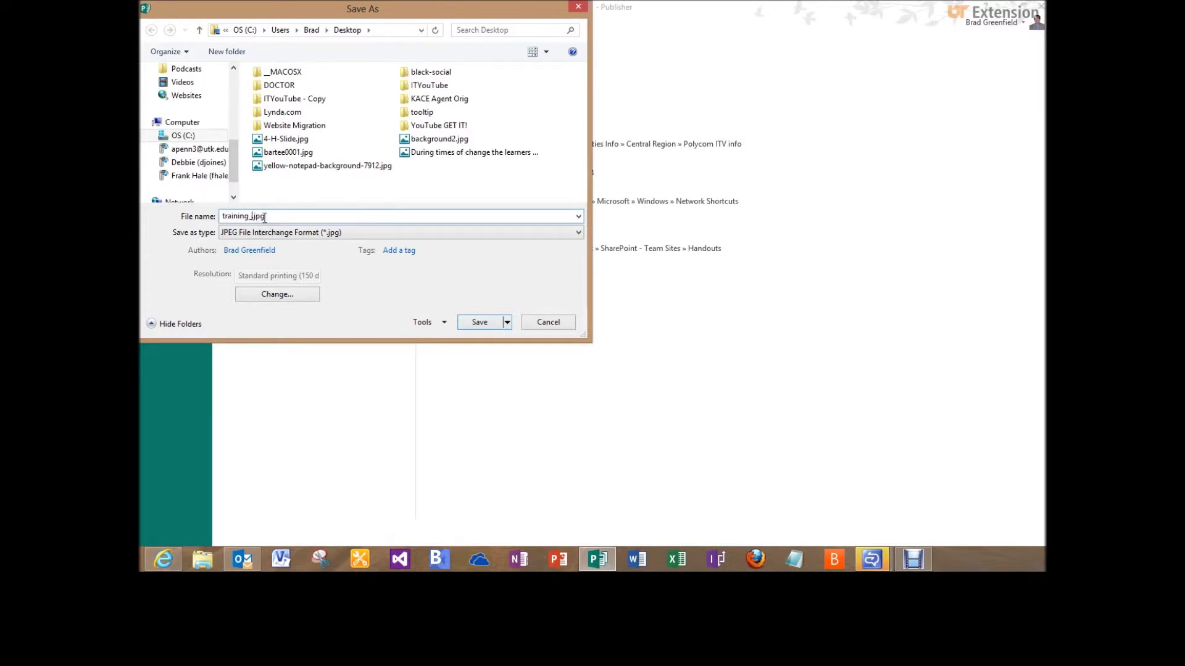
click(484, 321)
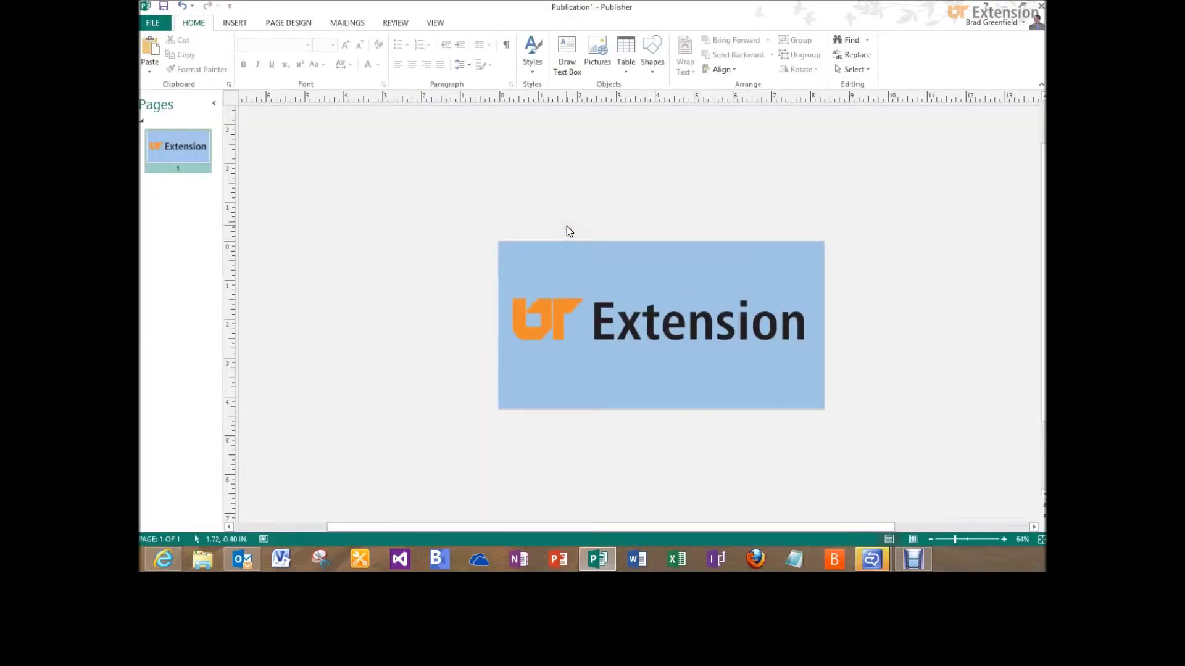
click(1007, 4)
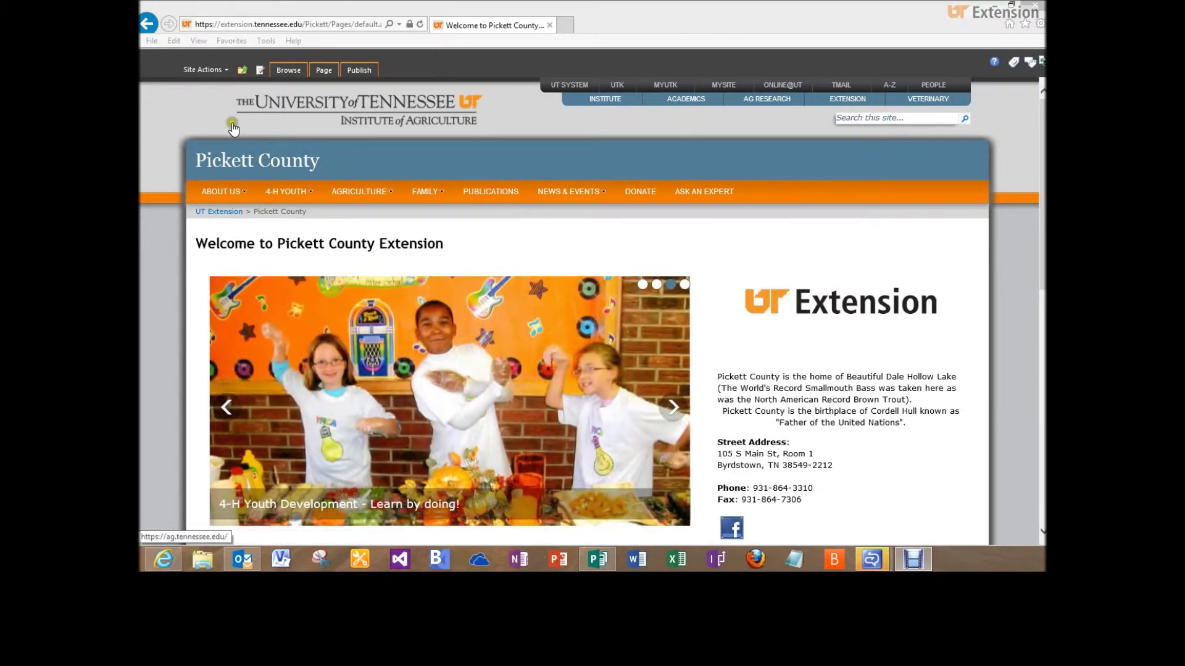
Via Site Actions > View All Site Content, open the ContentSliderImages library and start an upload
click(210, 73)
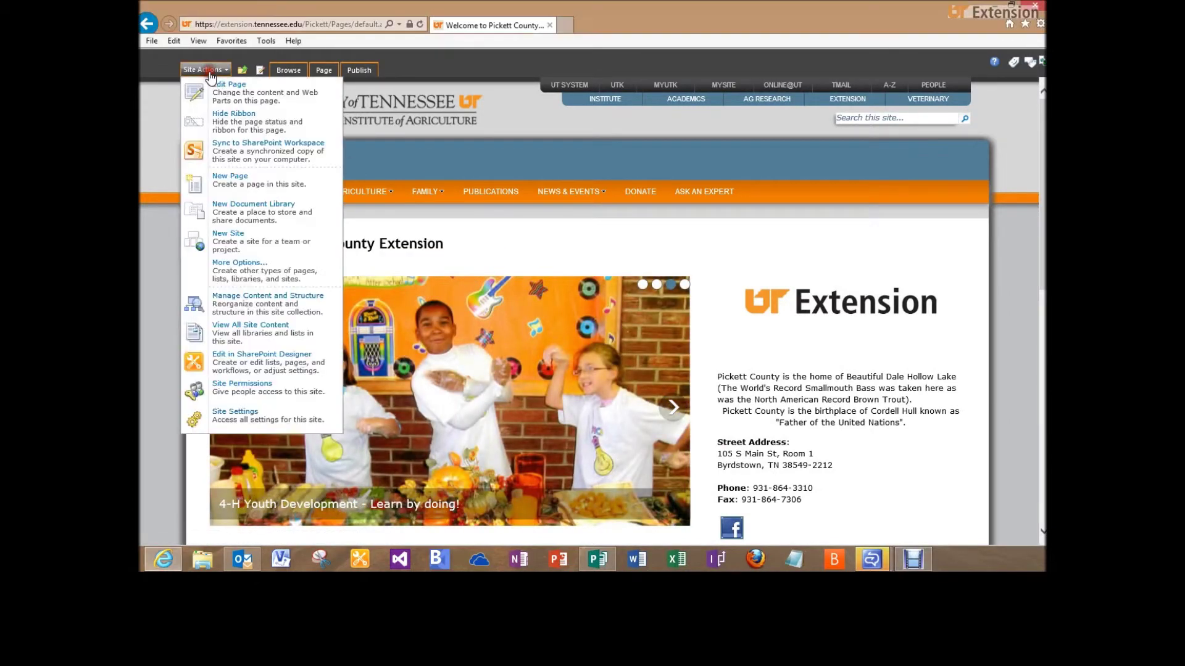
click(241, 328)
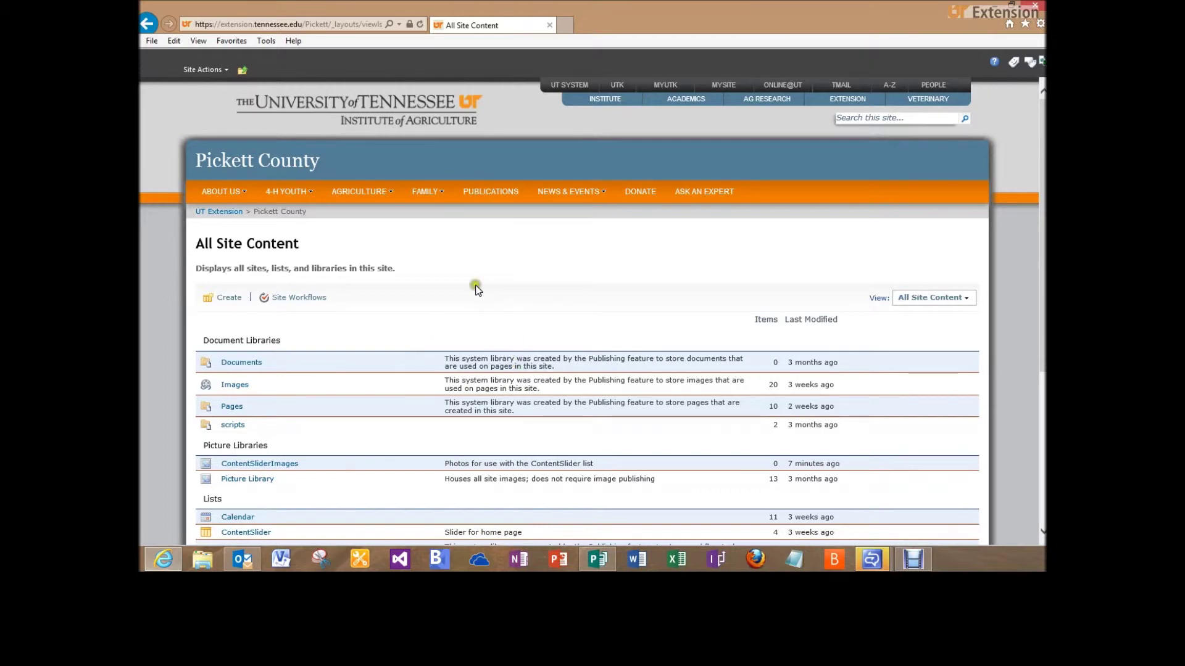
scroll(479, 291, down, 3)
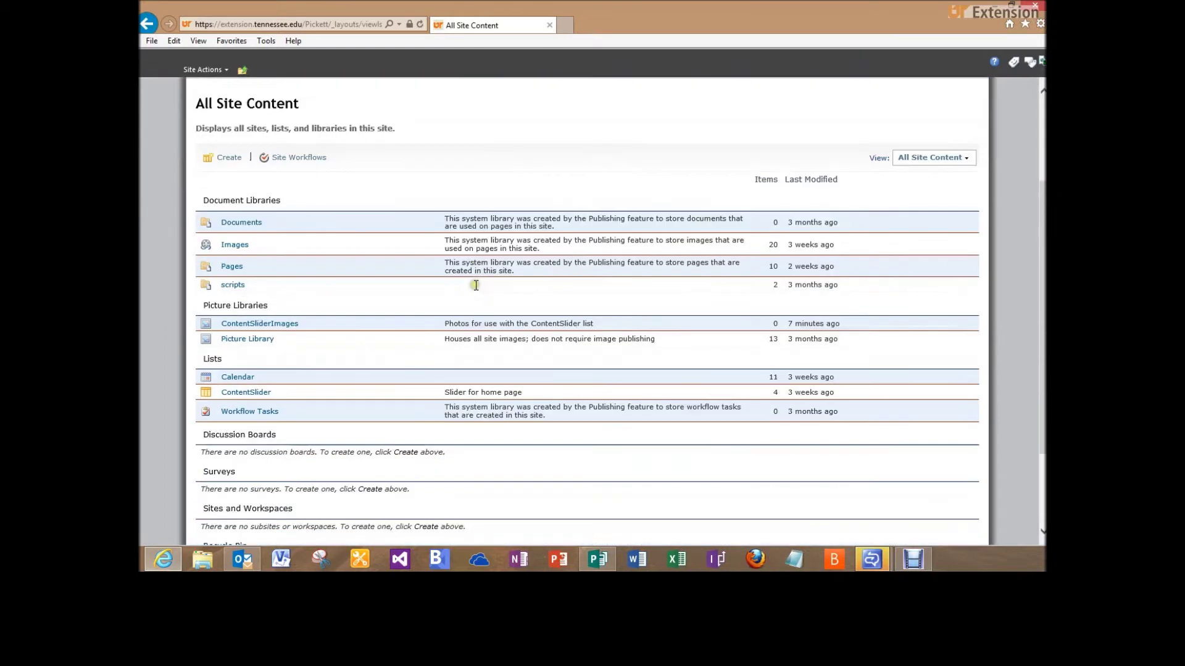
click(245, 327)
click(256, 325)
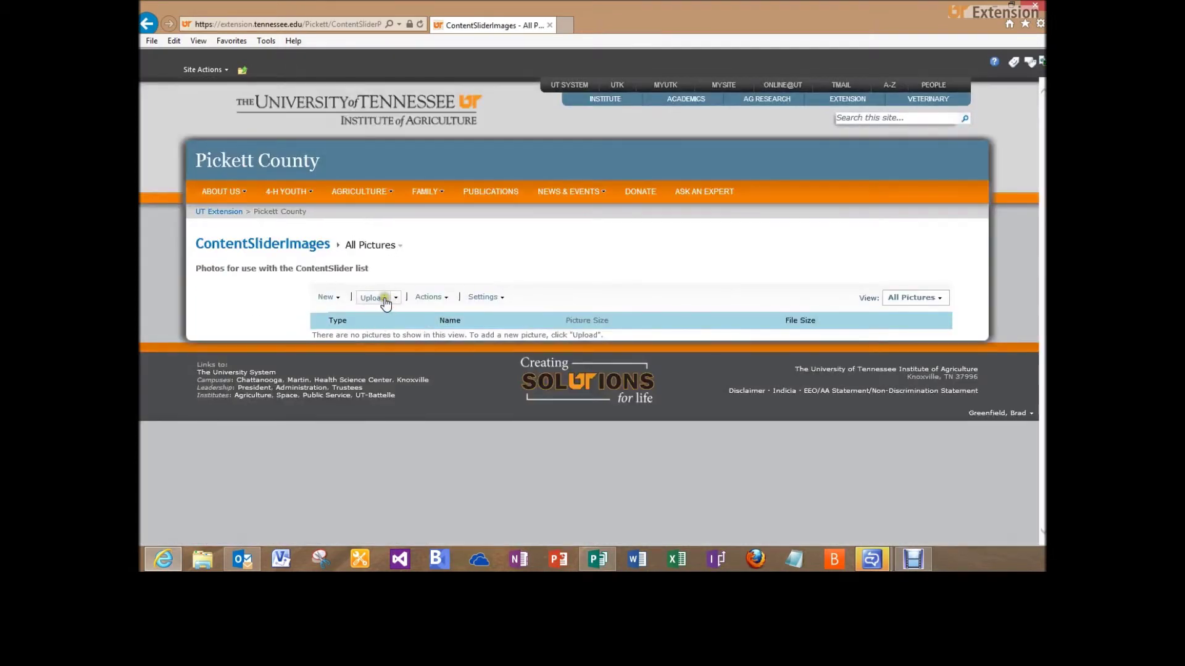
click(384, 299)
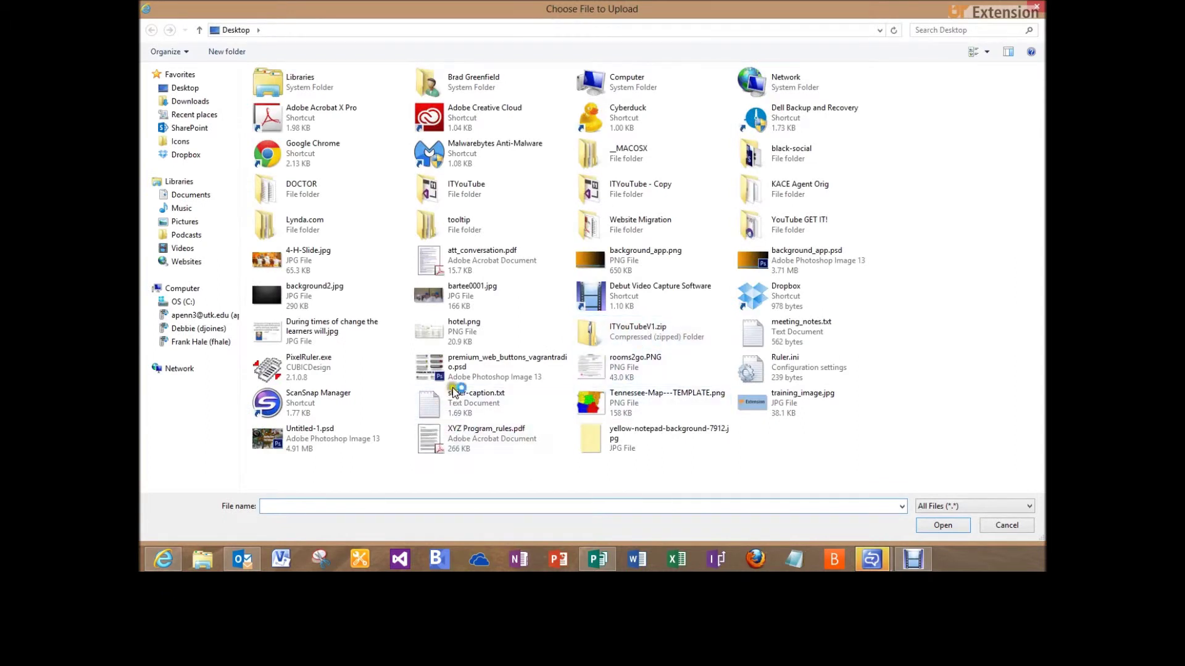
Upload training_image.jpg from the Desktop into the ContentSliderImages library
click(789, 408)
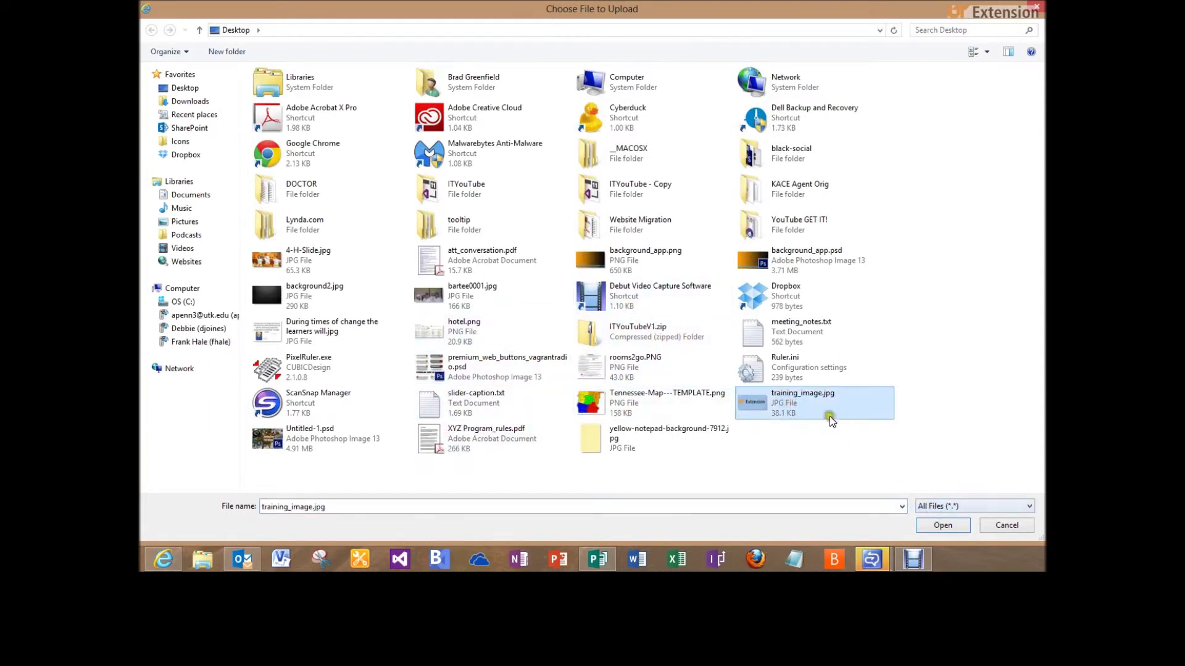
click(928, 526)
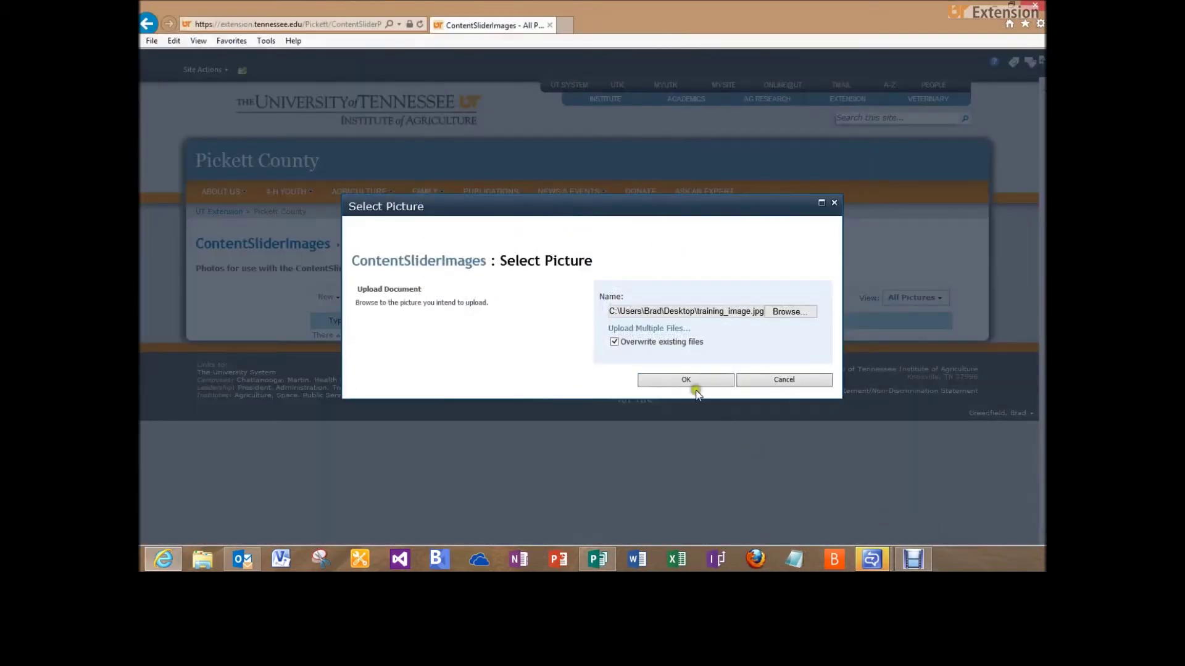
click(651, 380)
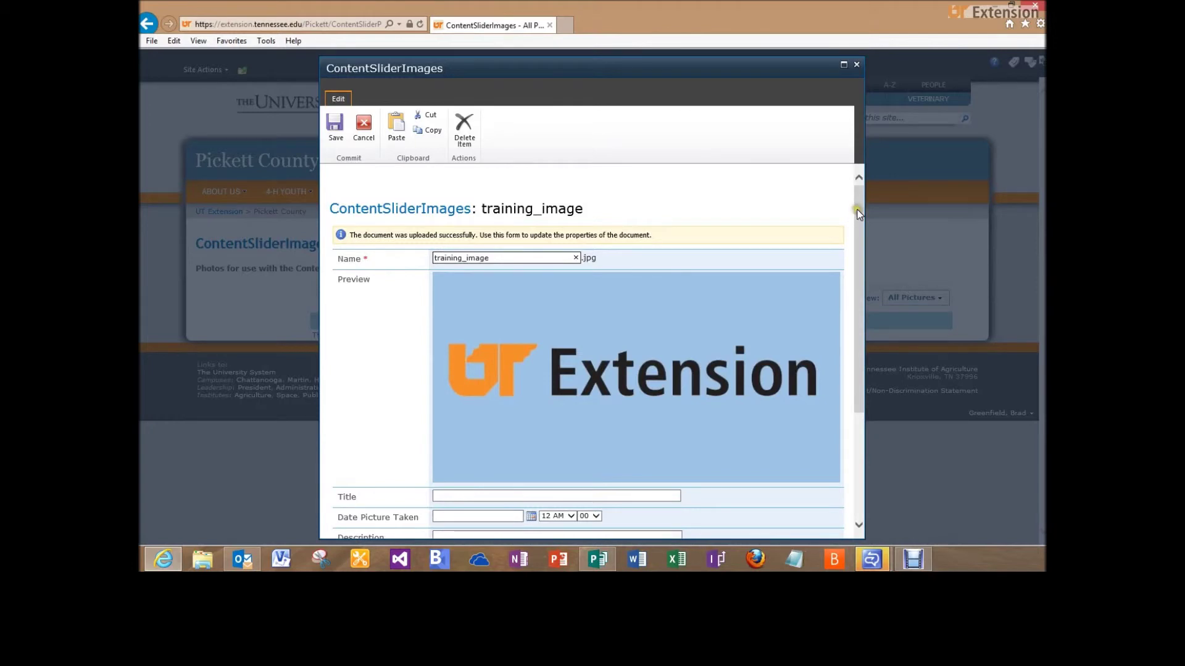
Open the uploaded image at full size and copy its web address
mouse_move(858, 213)
mouse_down()
mouse_move(859, 317)
mouse_move(854, 198)
mouse_up()
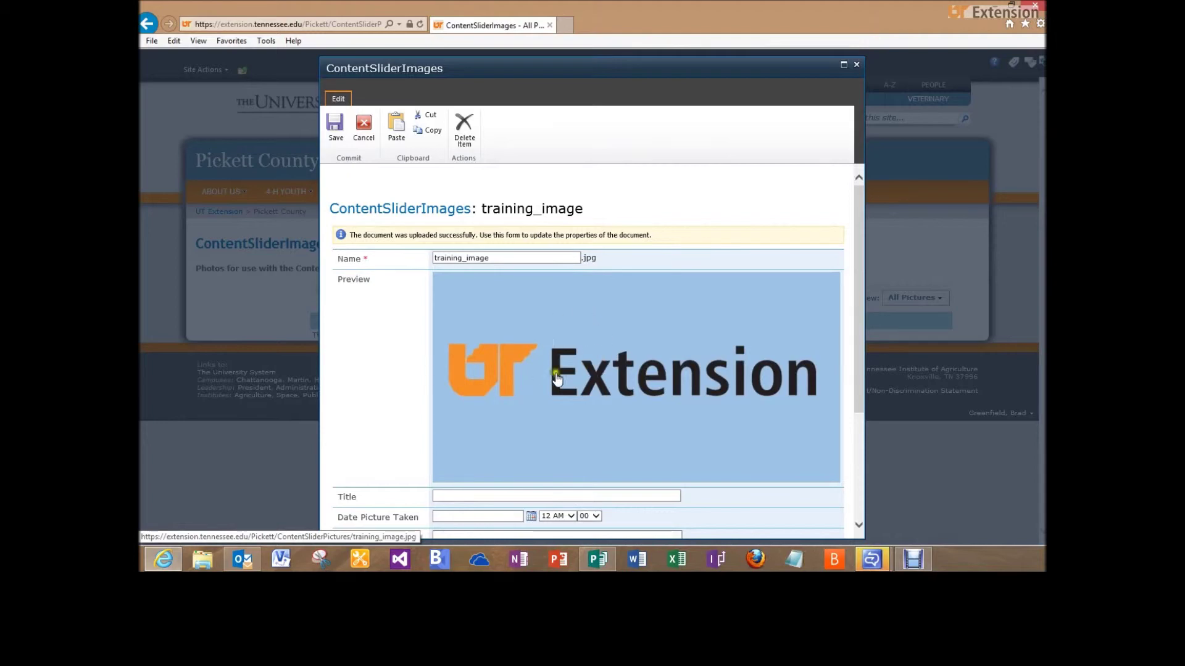
click(600, 340)
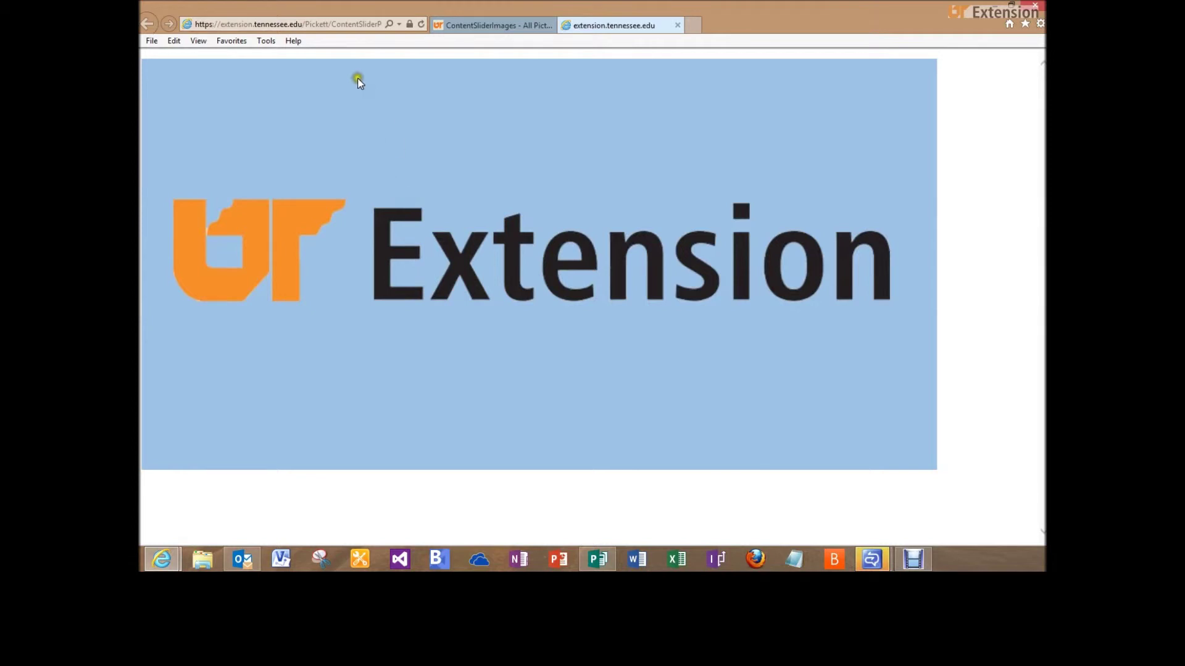
click(320, 24)
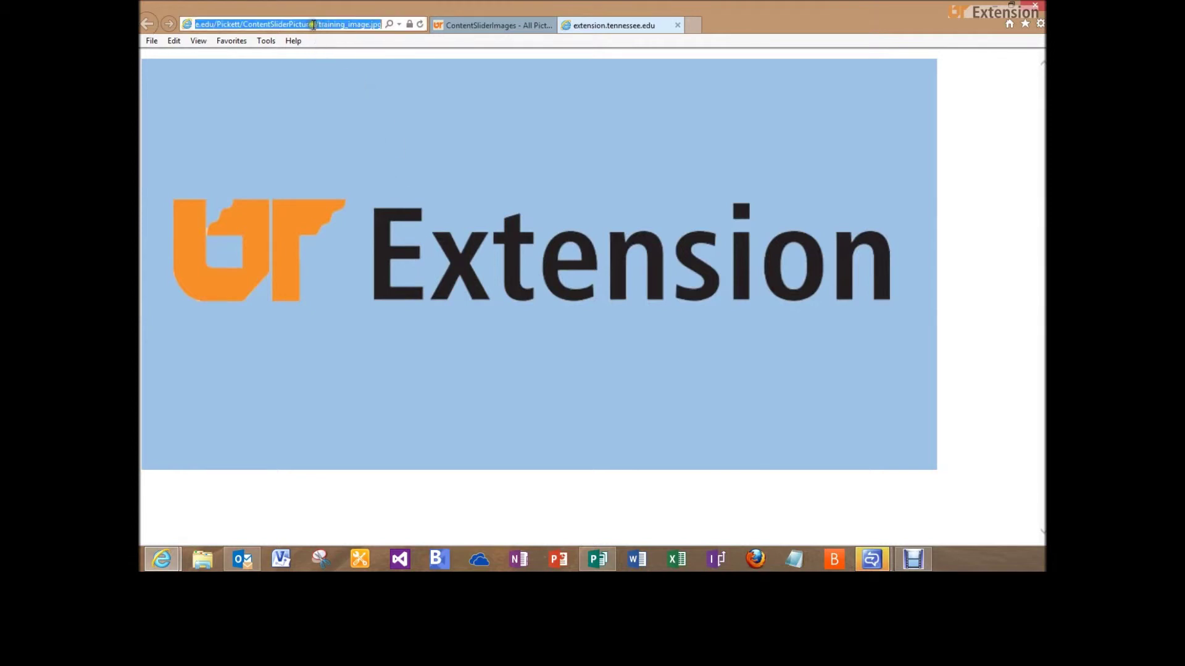
right_click(314, 25)
click(347, 65)
Save the training_image properties form in the ContentSliderImages library
click(528, 26)
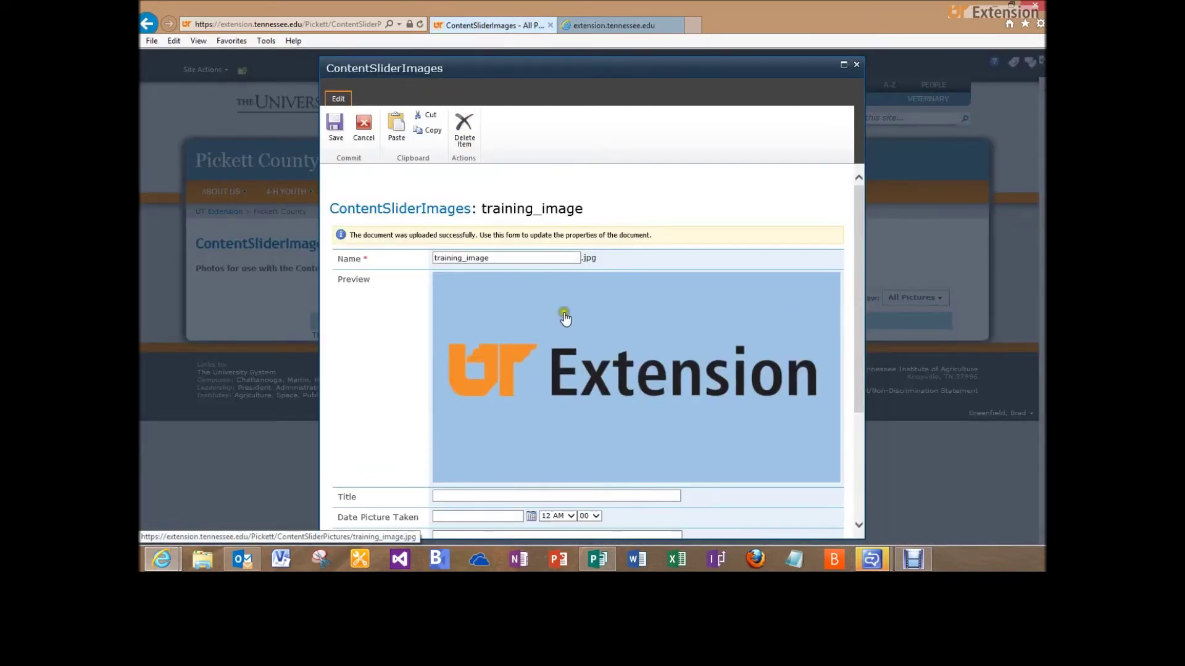
scroll(561, 312, down, 3)
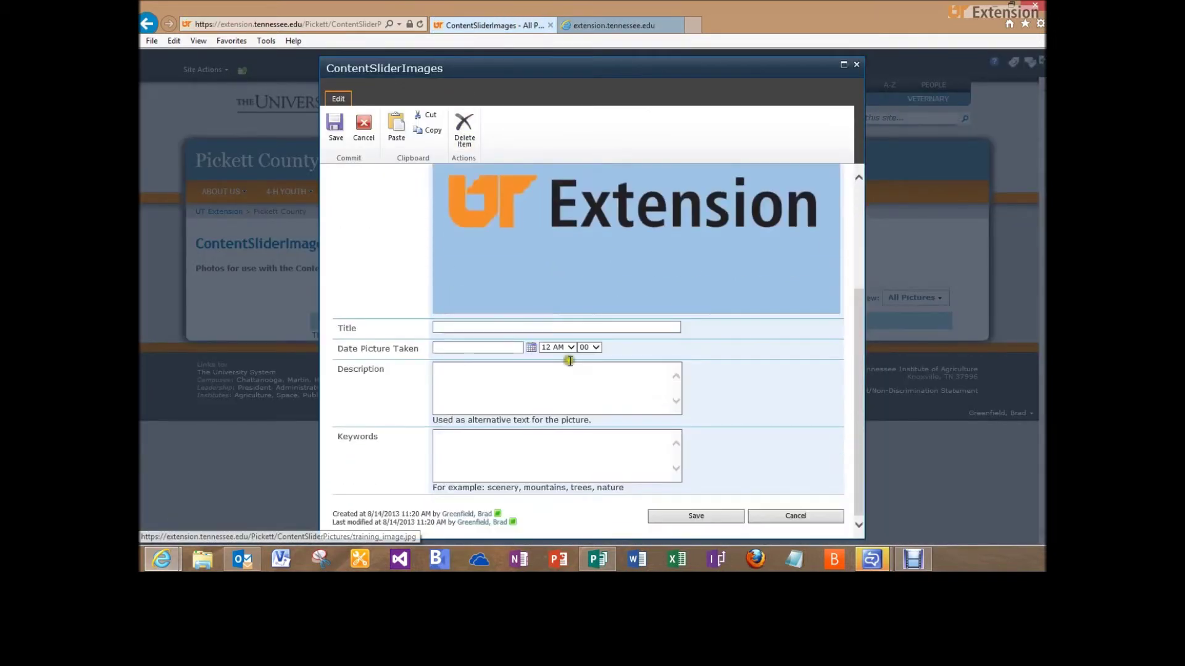
click(698, 514)
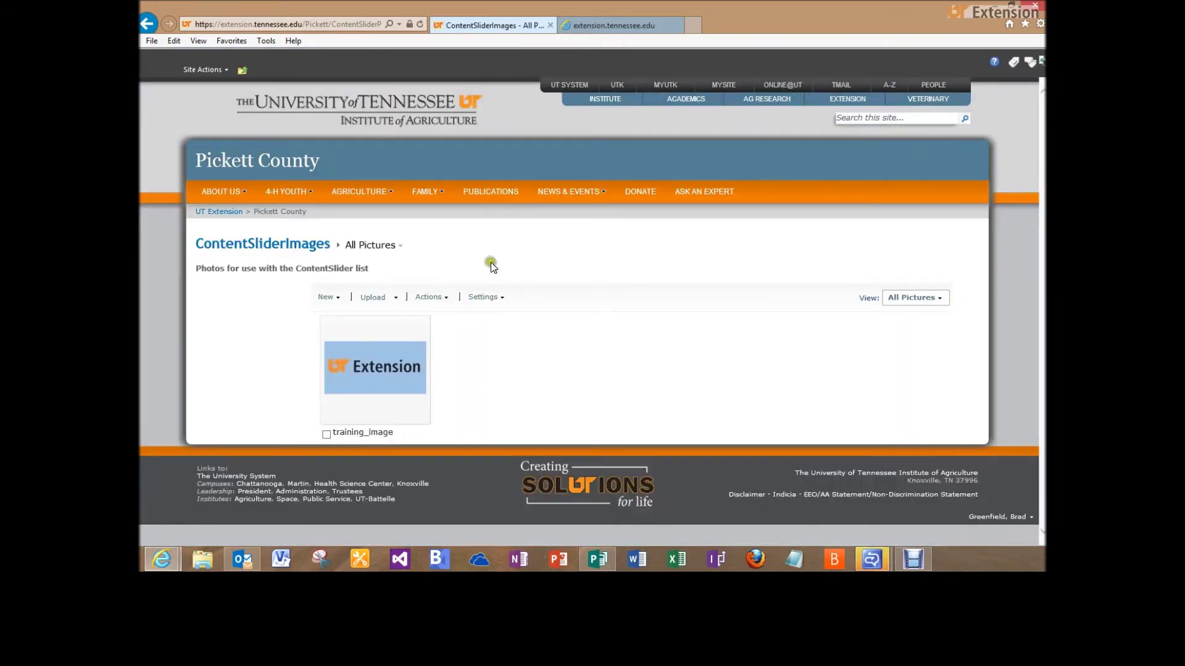
Open the ContentSlider list from View All Site Content, scroll to its last slide, and start a new item
click(216, 72)
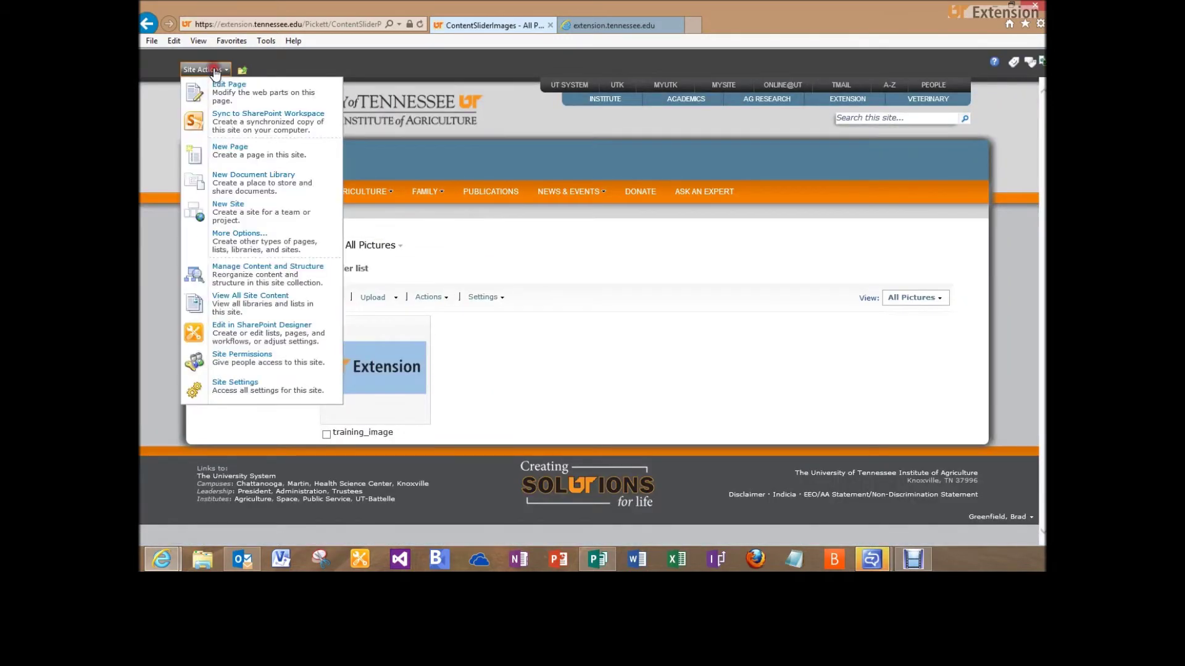
click(236, 300)
scroll(395, 296, down, 3)
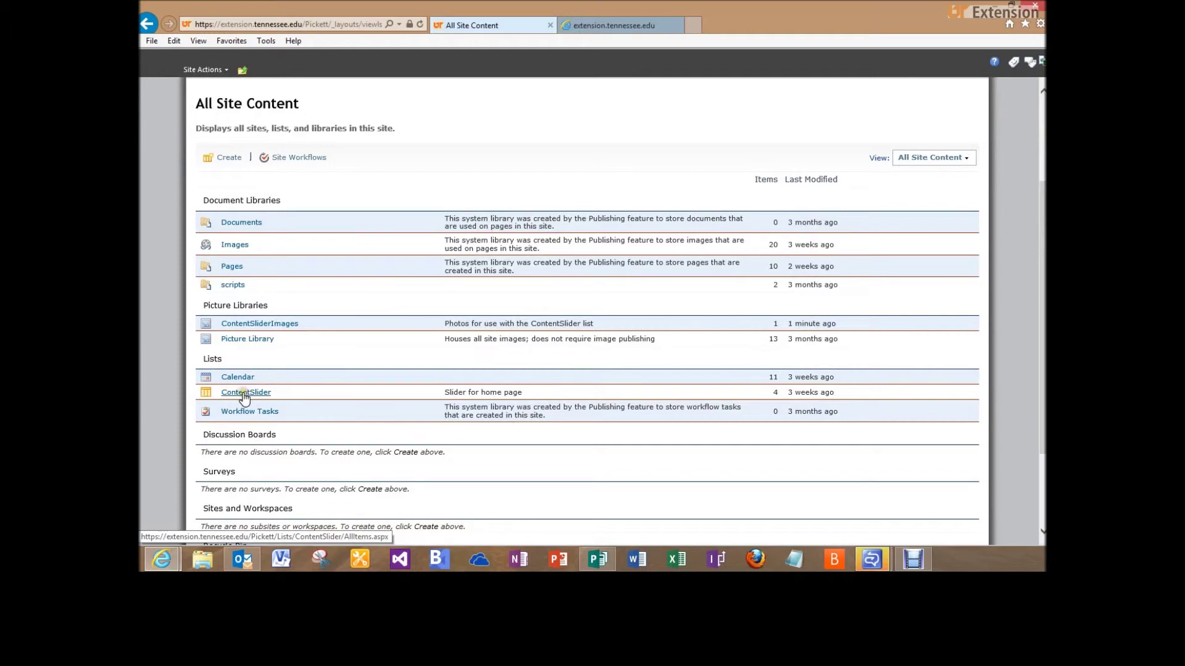
click(244, 393)
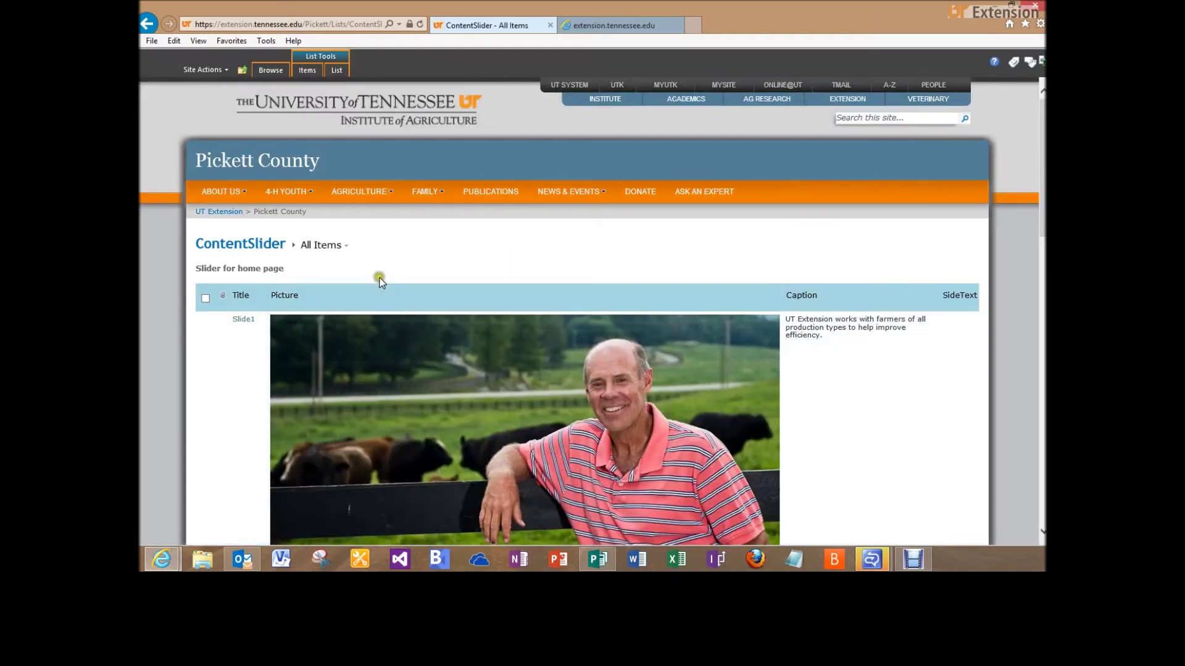
scroll(379, 279, down, 15)
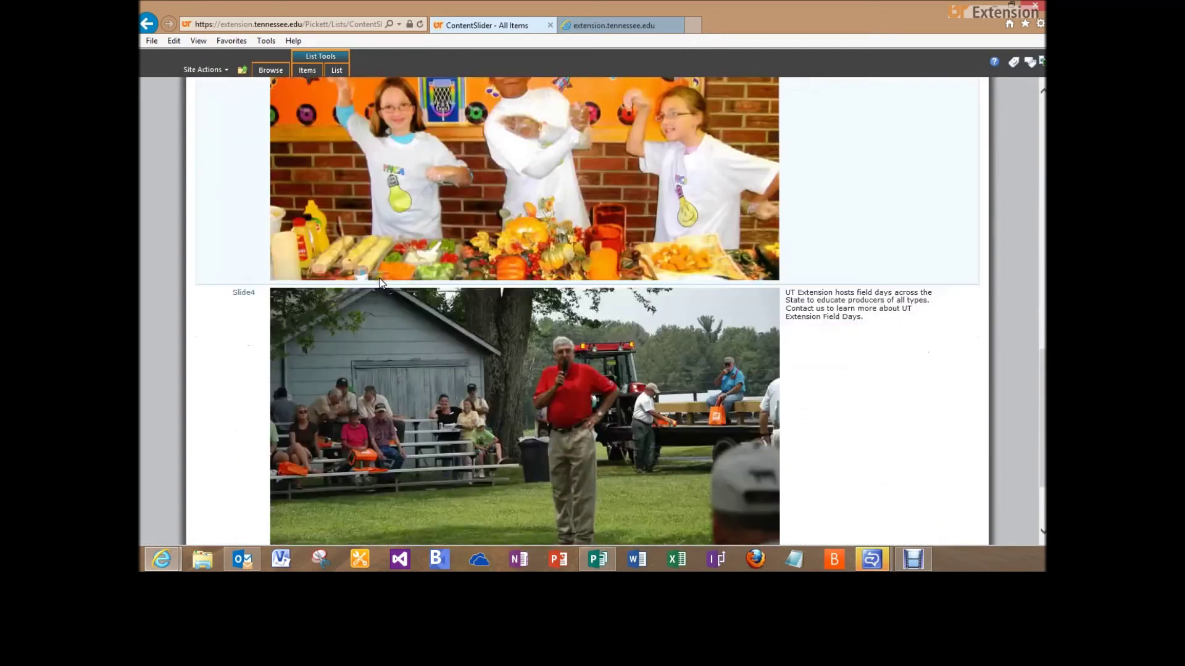
scroll(381, 284, down, 3)
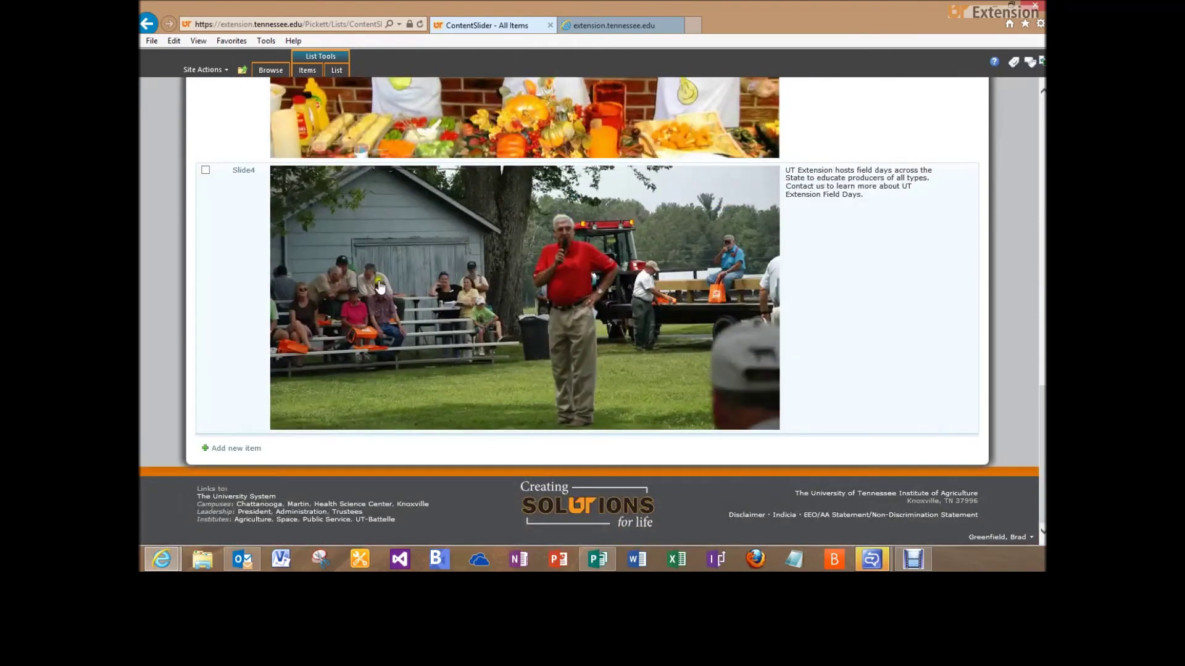
click(257, 453)
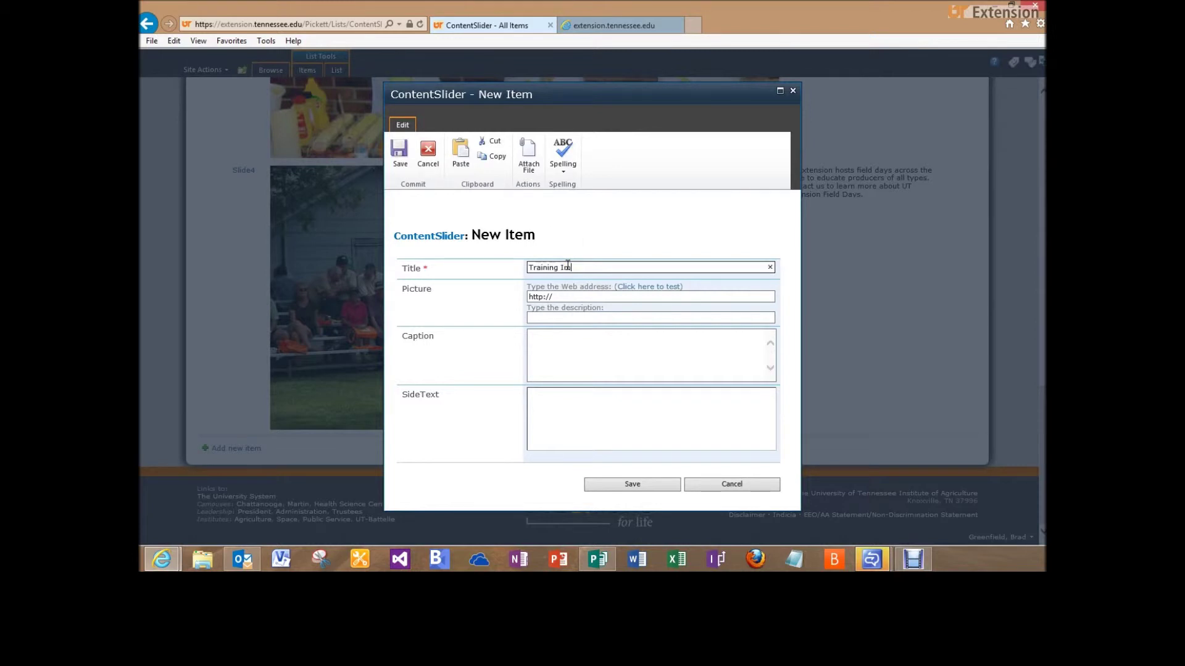
Paste the training_image.jpg address as the Picture, add the caption 'This is a testing image.', and save
click(560, 296)
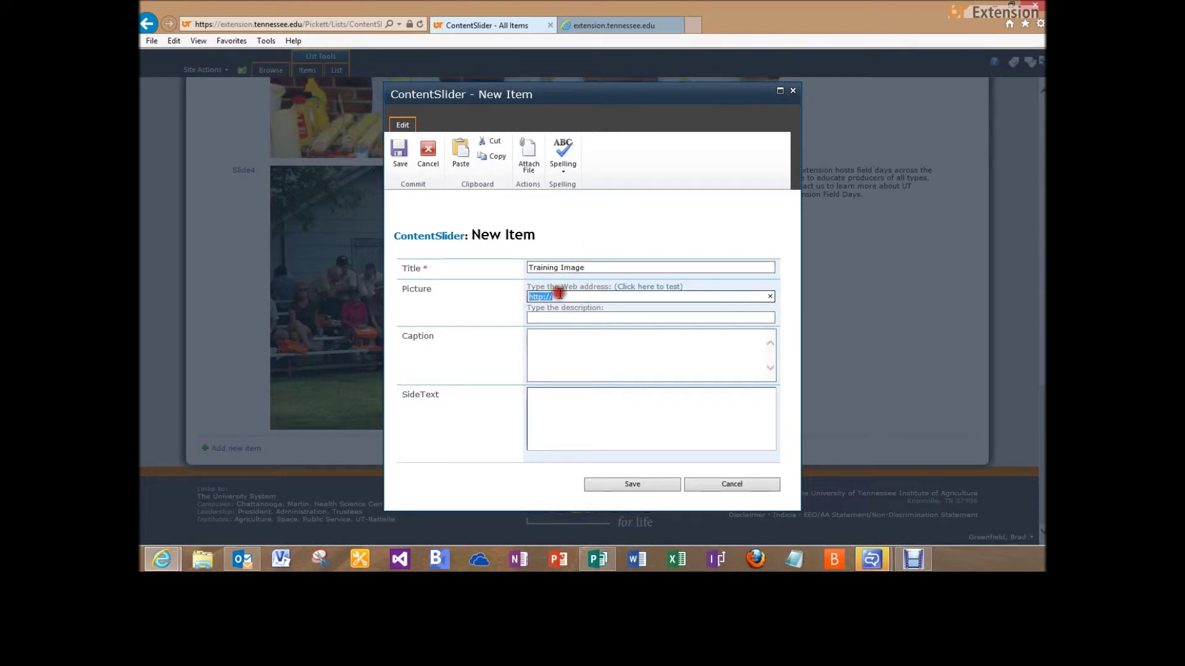
right_click(560, 297)
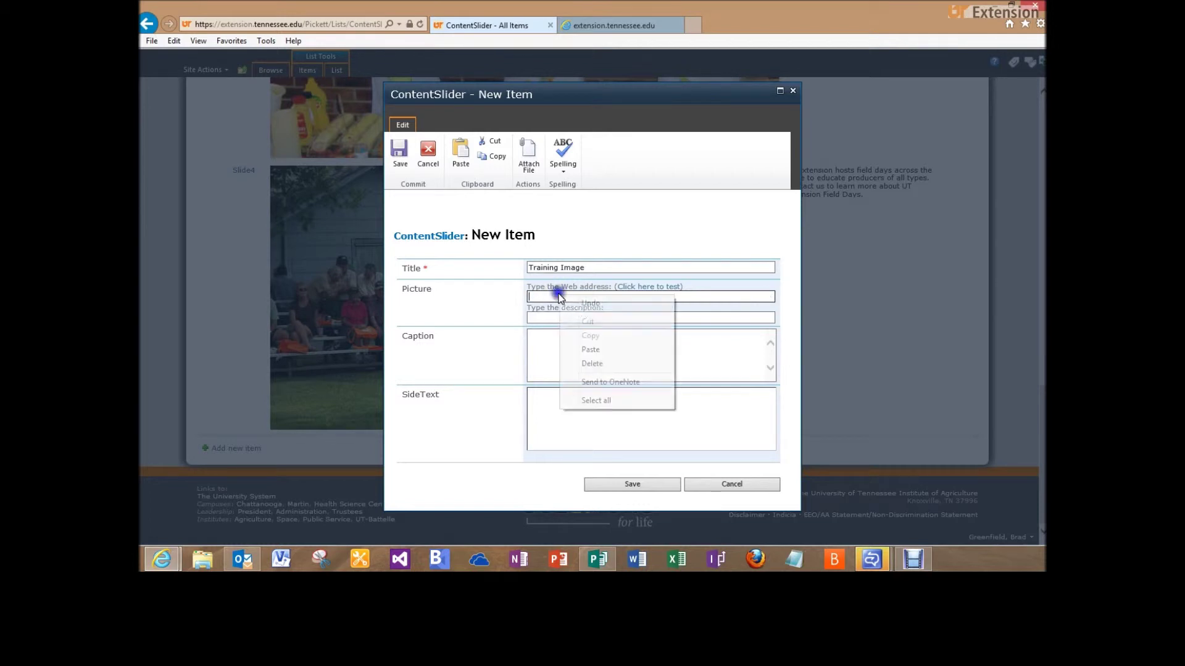
click(582, 346)
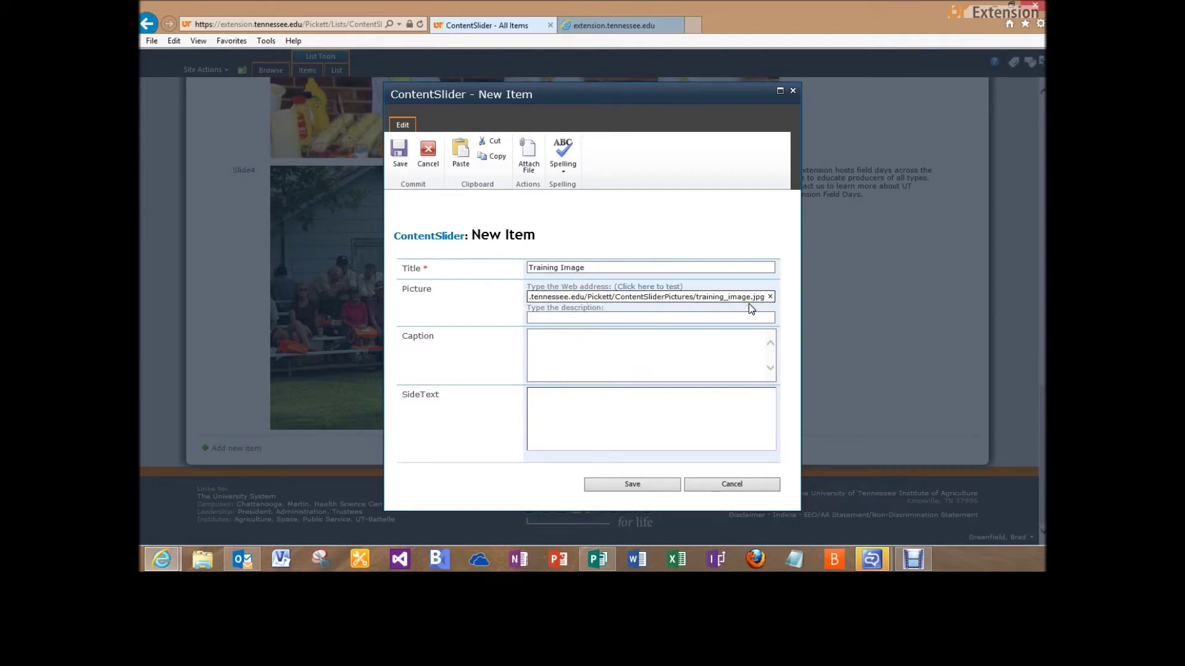
click(539, 345)
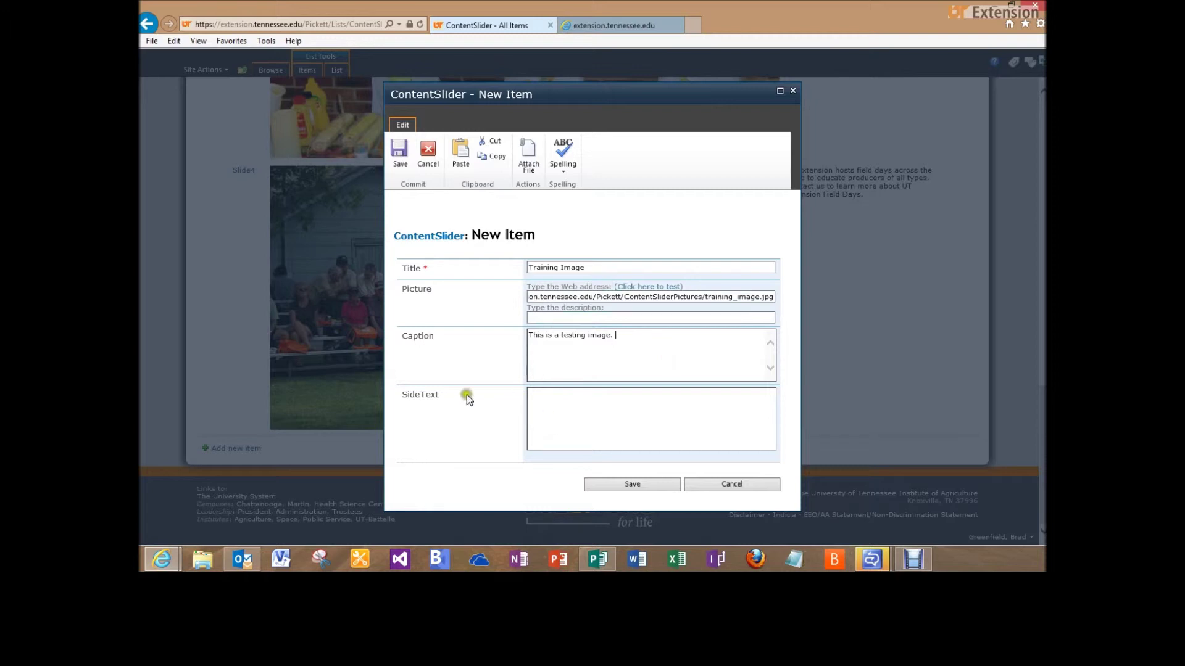
click(628, 483)
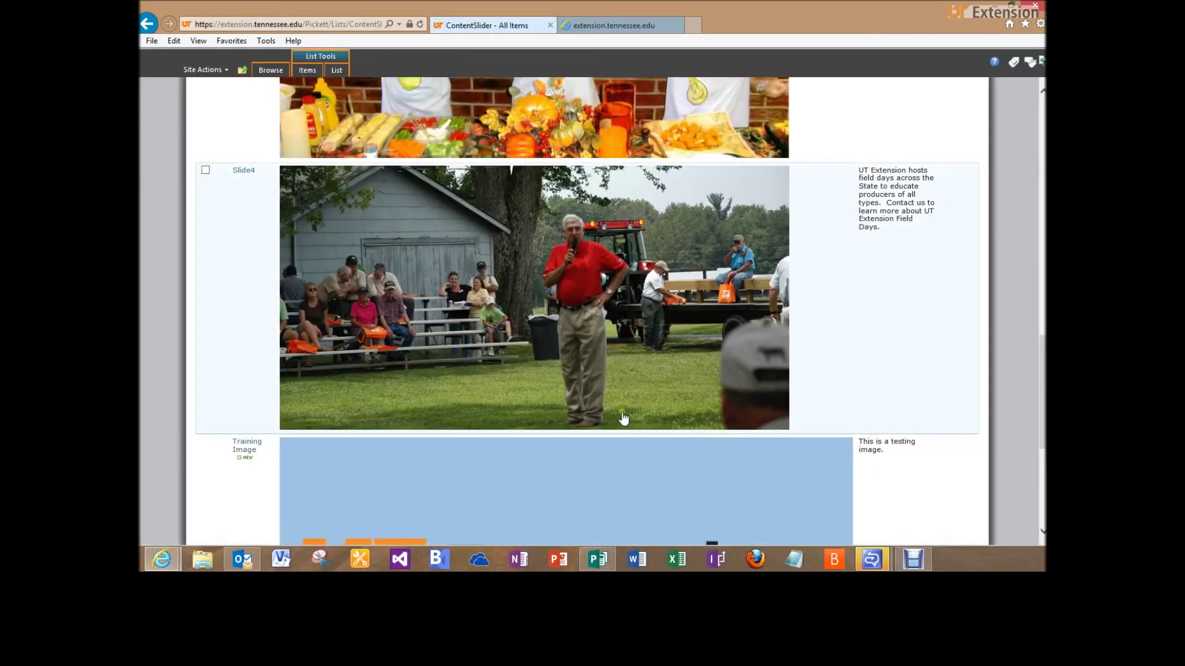
scroll(621, 415, down, 5)
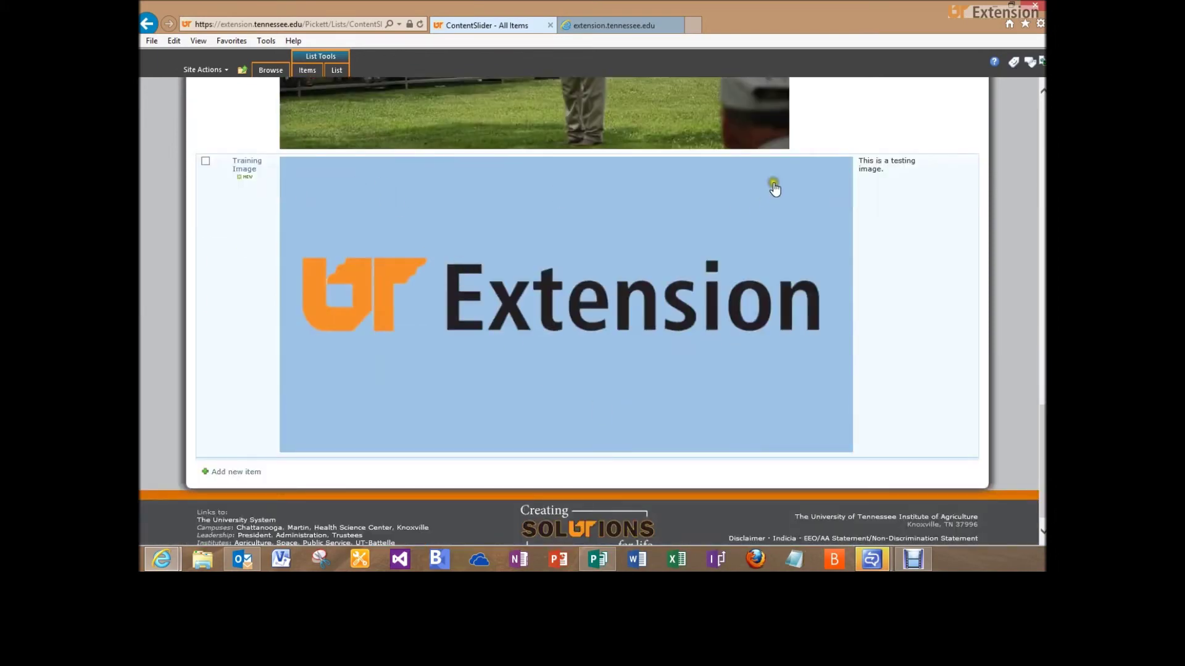
scroll(814, 183, up, 2)
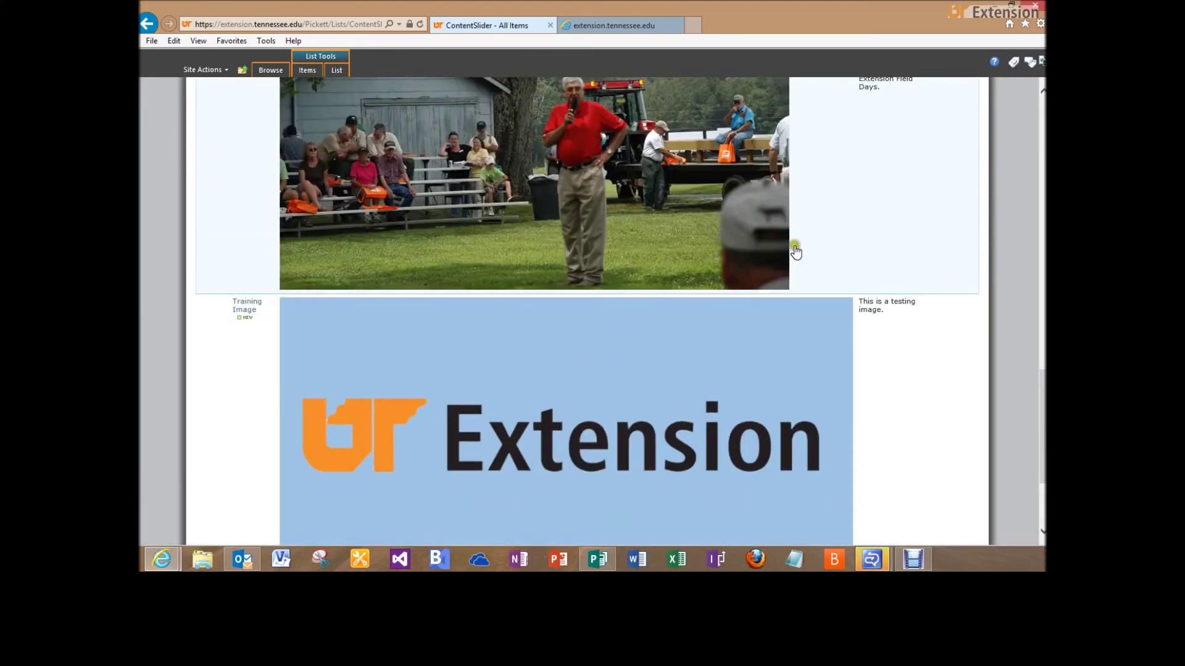
scroll(794, 253, up, 2)
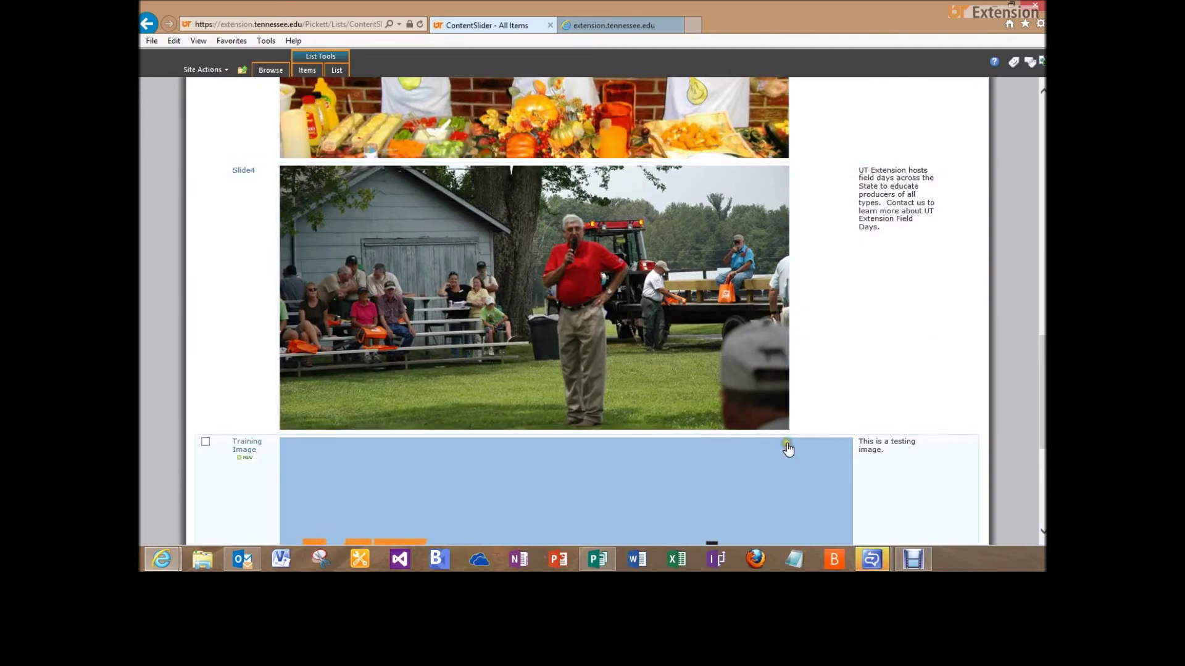
scroll(775, 443, down, 3)
scroll(520, 306, up, 10)
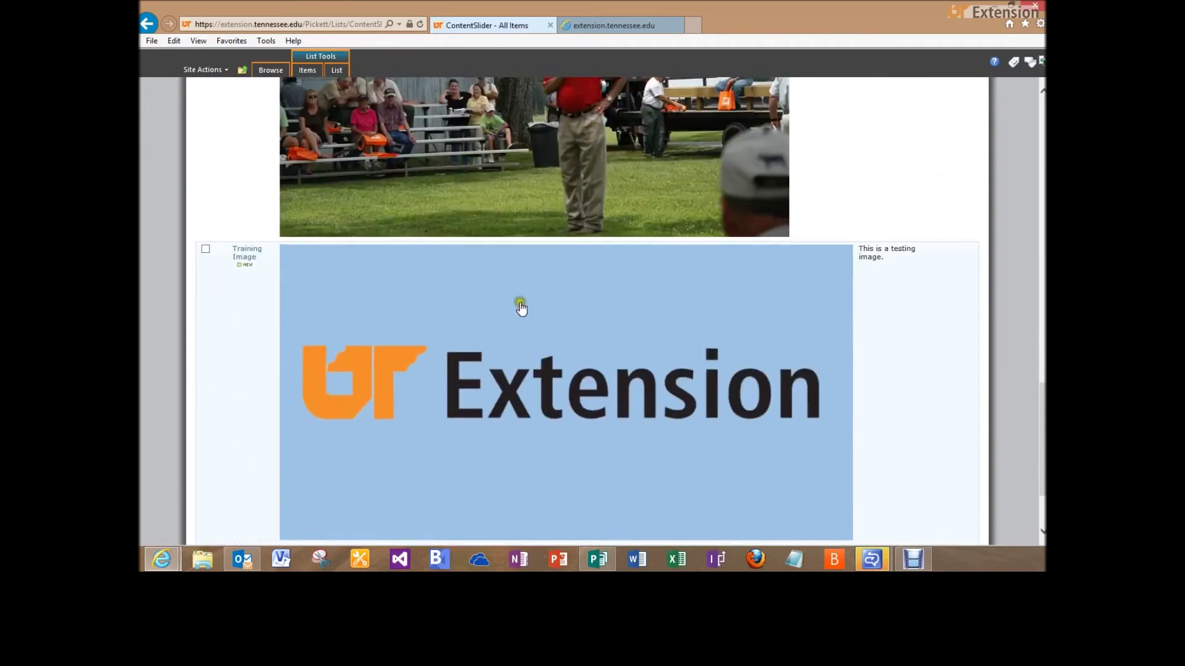
scroll(511, 285, up, 8)
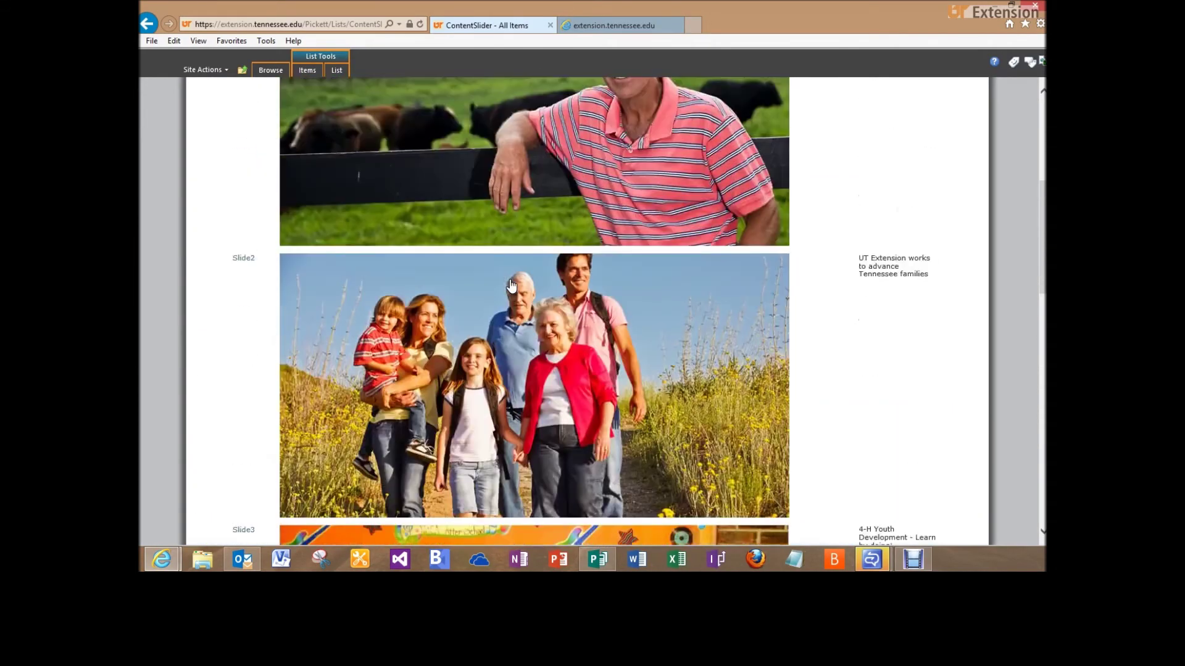
scroll(509, 286, down, 4)
scroll(509, 286, down, 7)
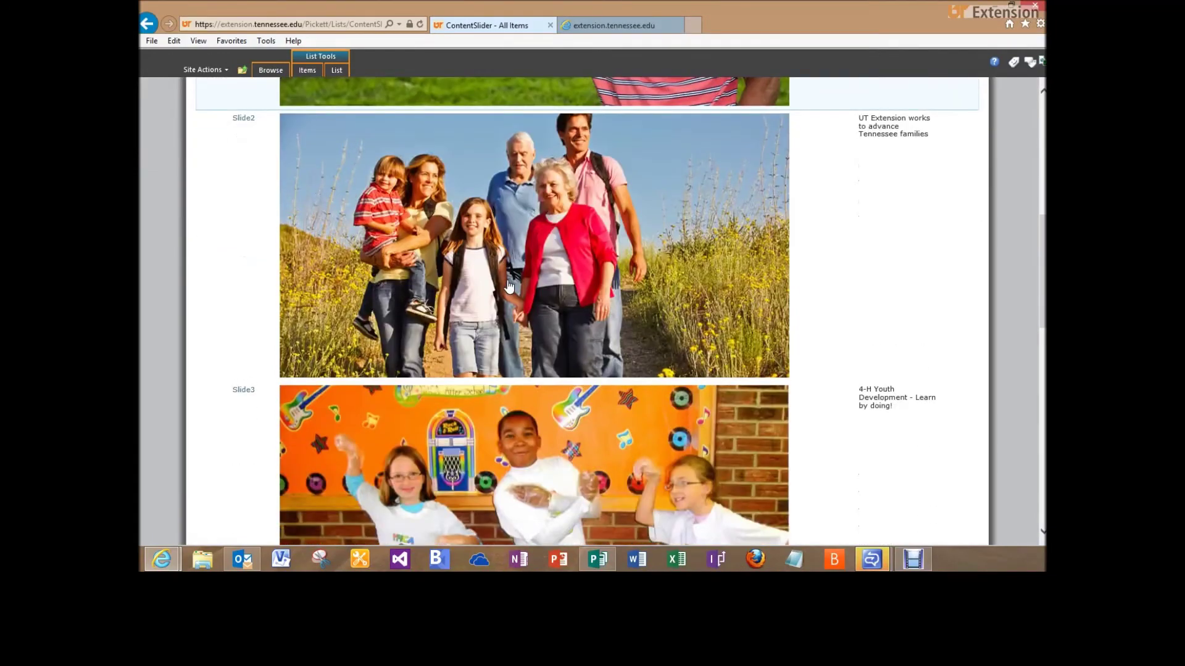
scroll(509, 286, down, 3)
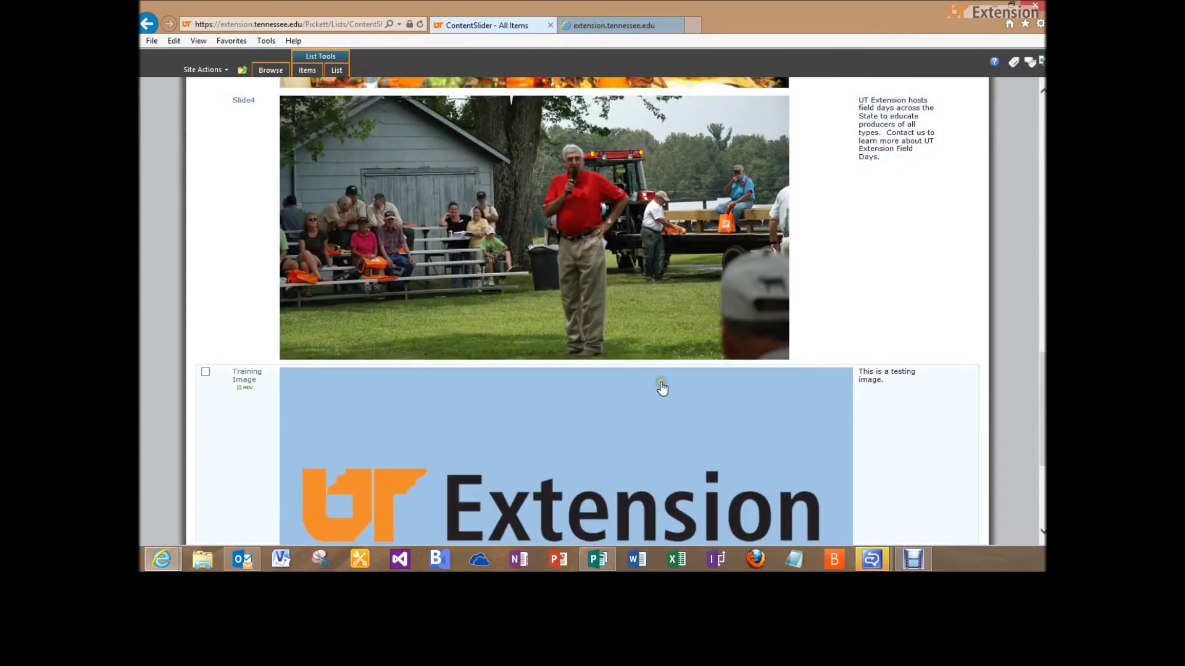
scroll(659, 383, down, 2)
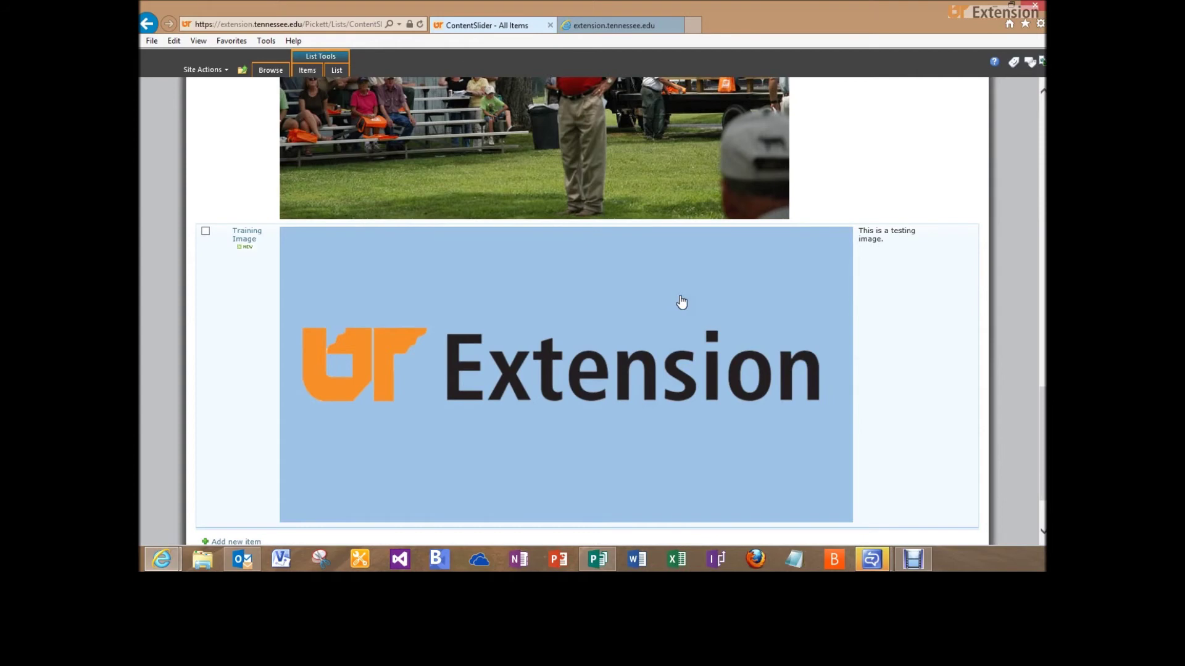
scroll(685, 297, down, 3)
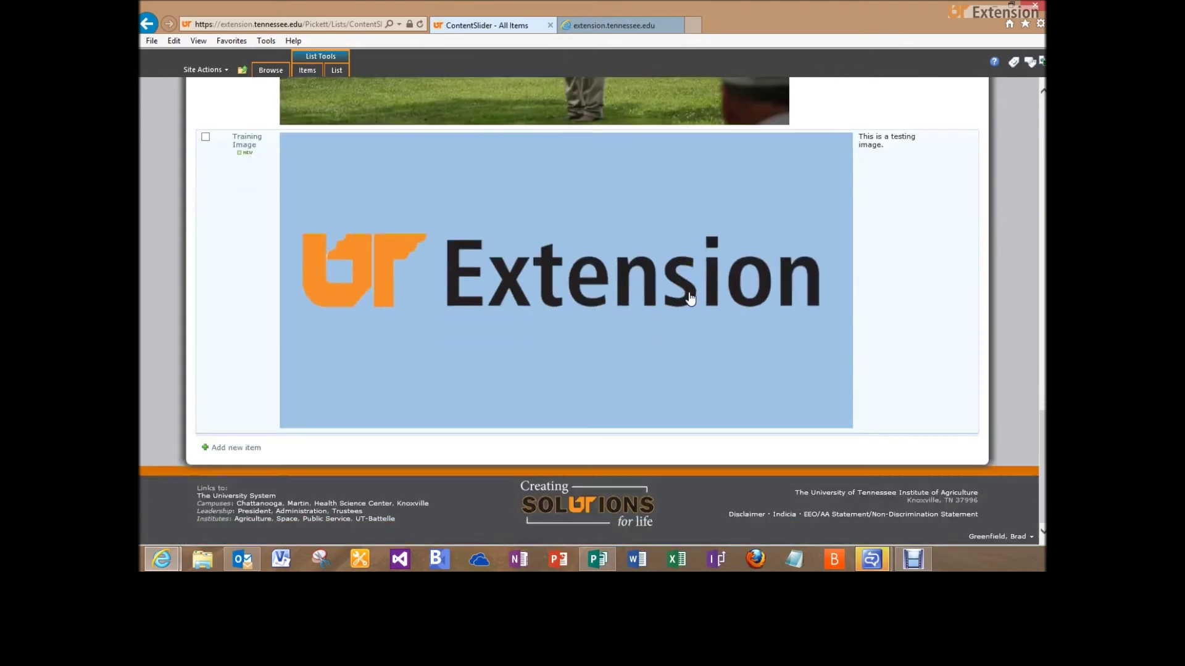
scroll(607, 367, up, 15)
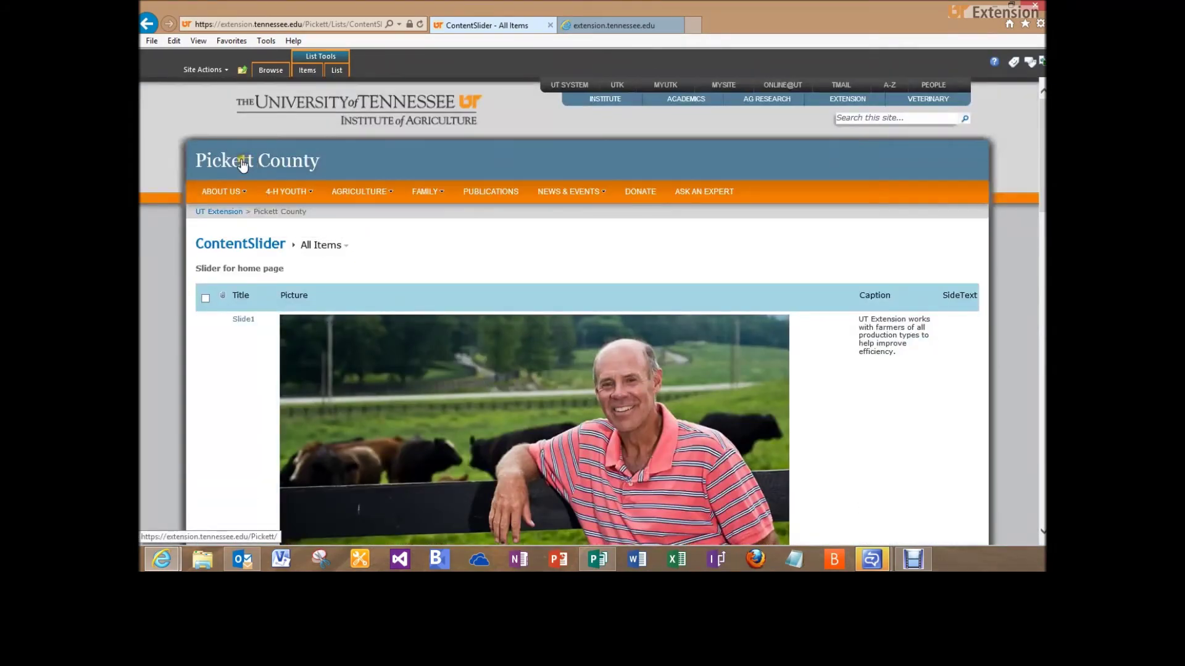
click(243, 164)
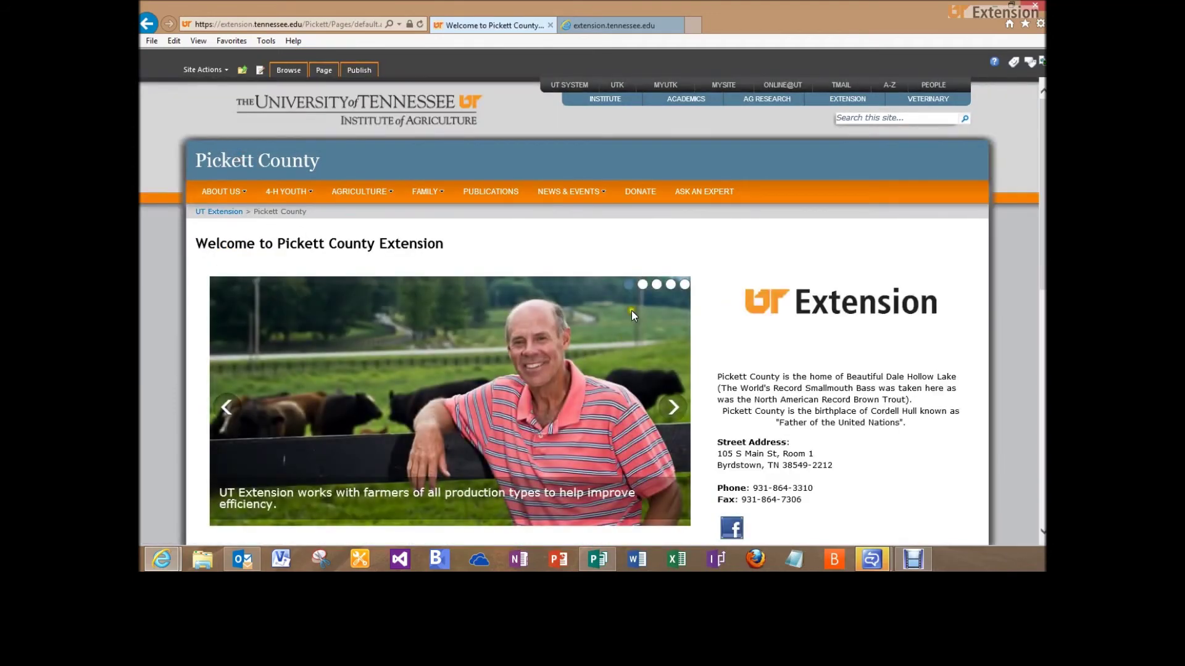
Advance the slider through the family, 4-H kids and field-day slides to the blue testing image slide, and back
click(671, 408)
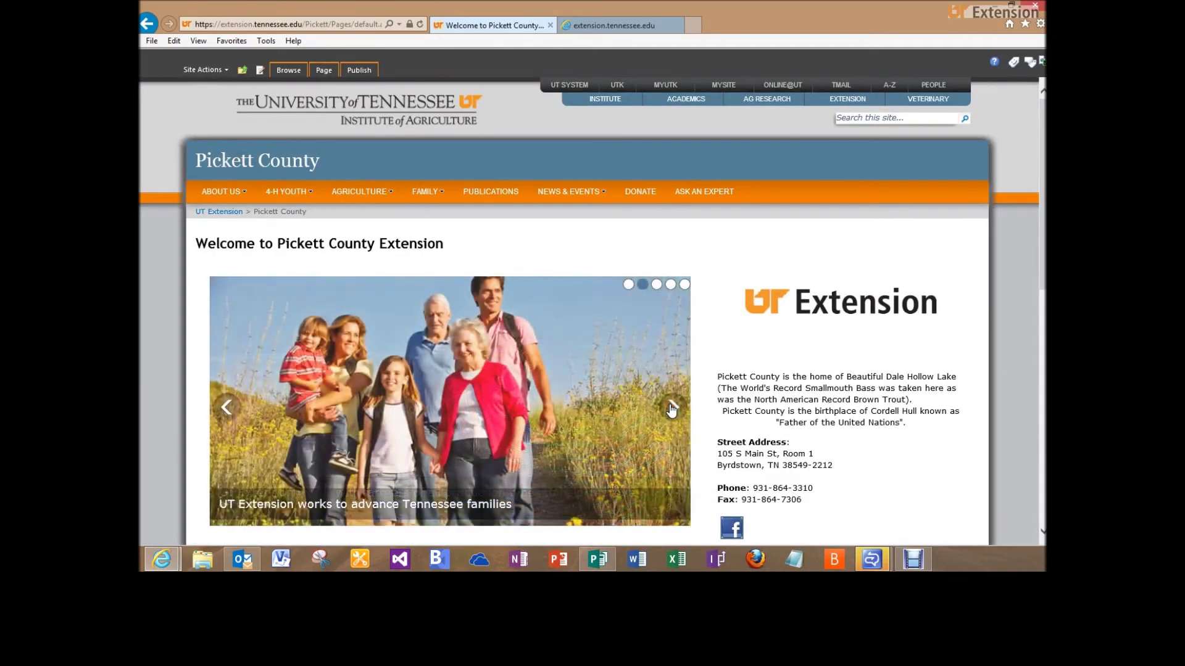
click(671, 409)
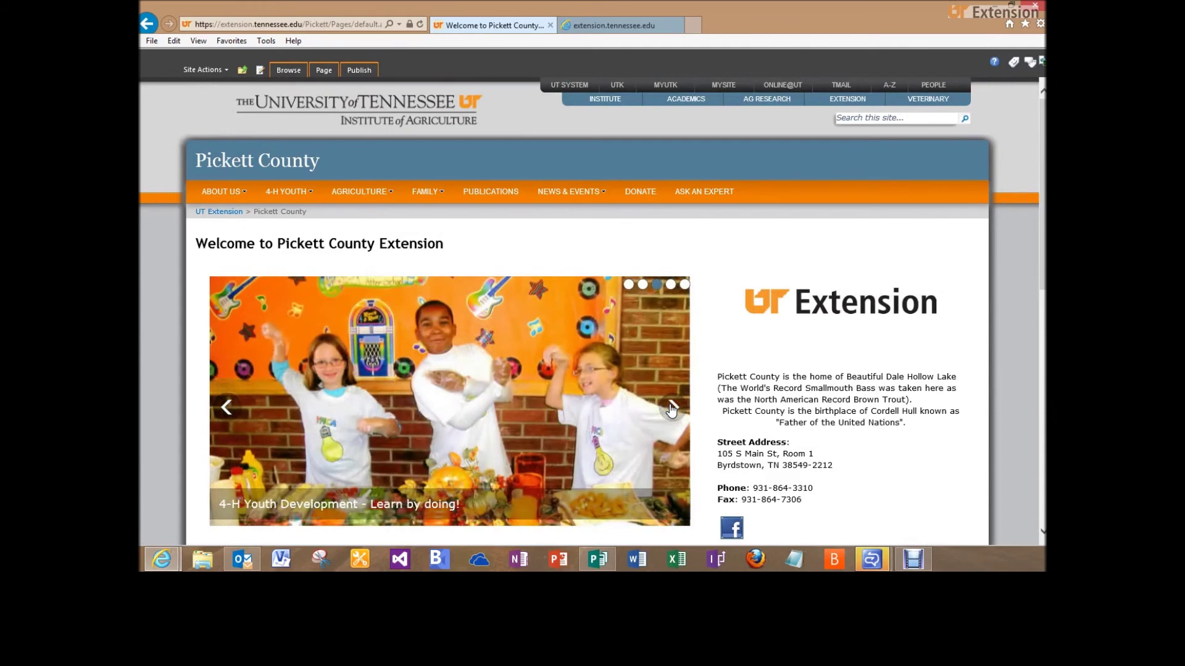
click(671, 409)
click(671, 408)
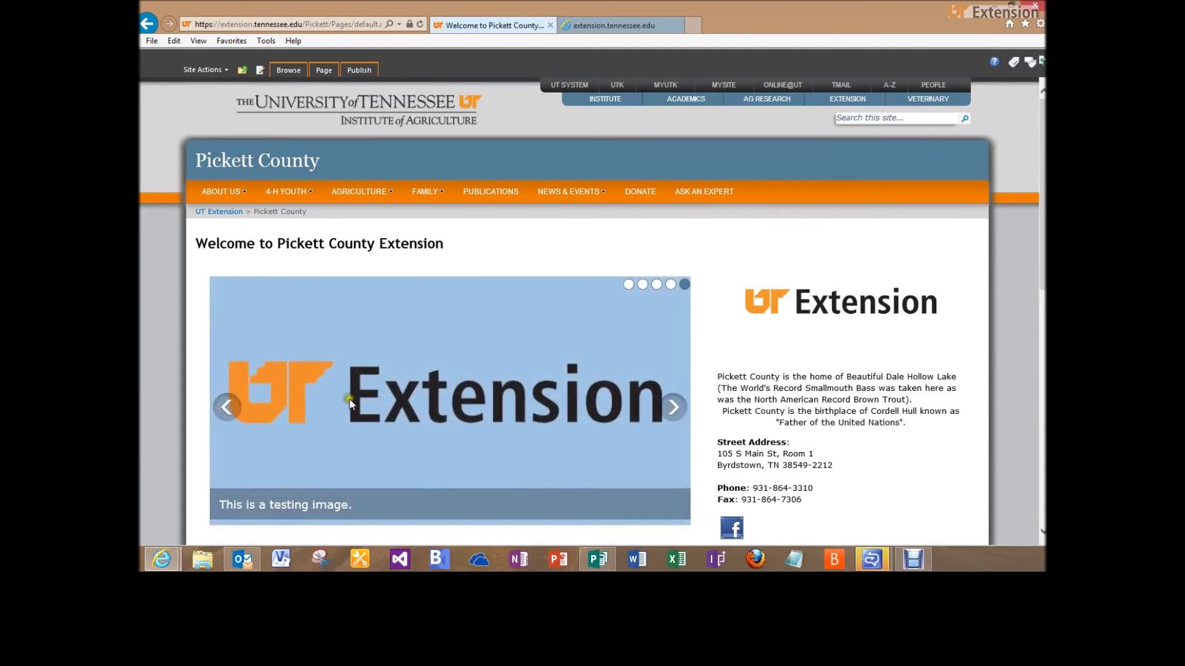
click(238, 411)
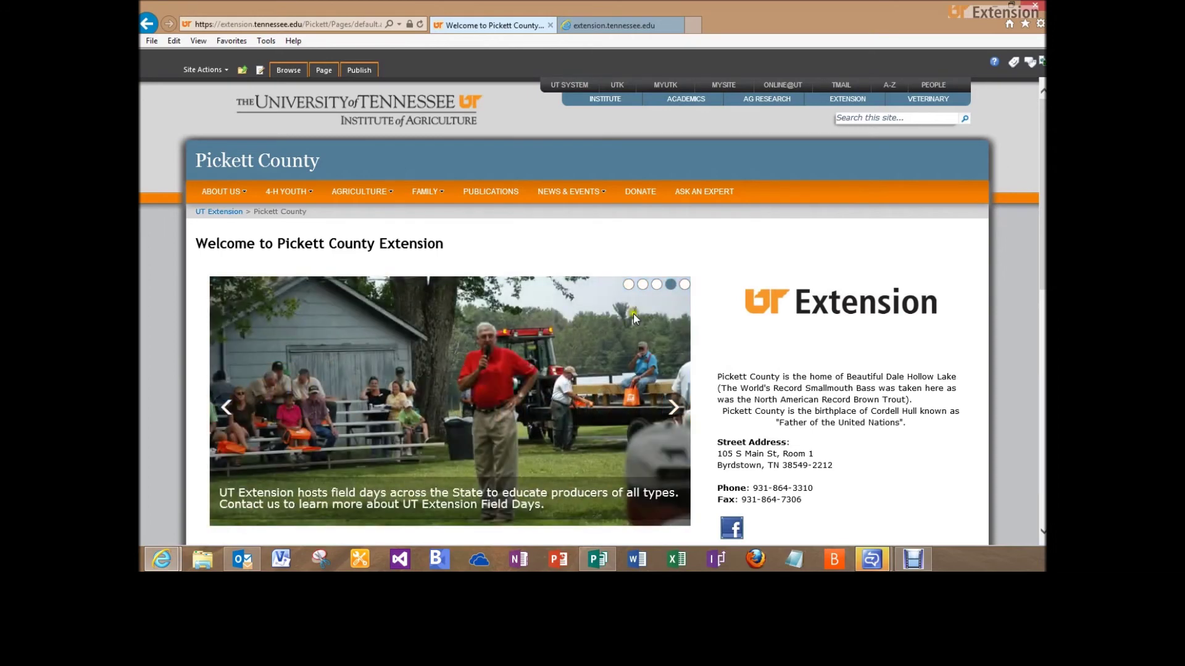
click(673, 408)
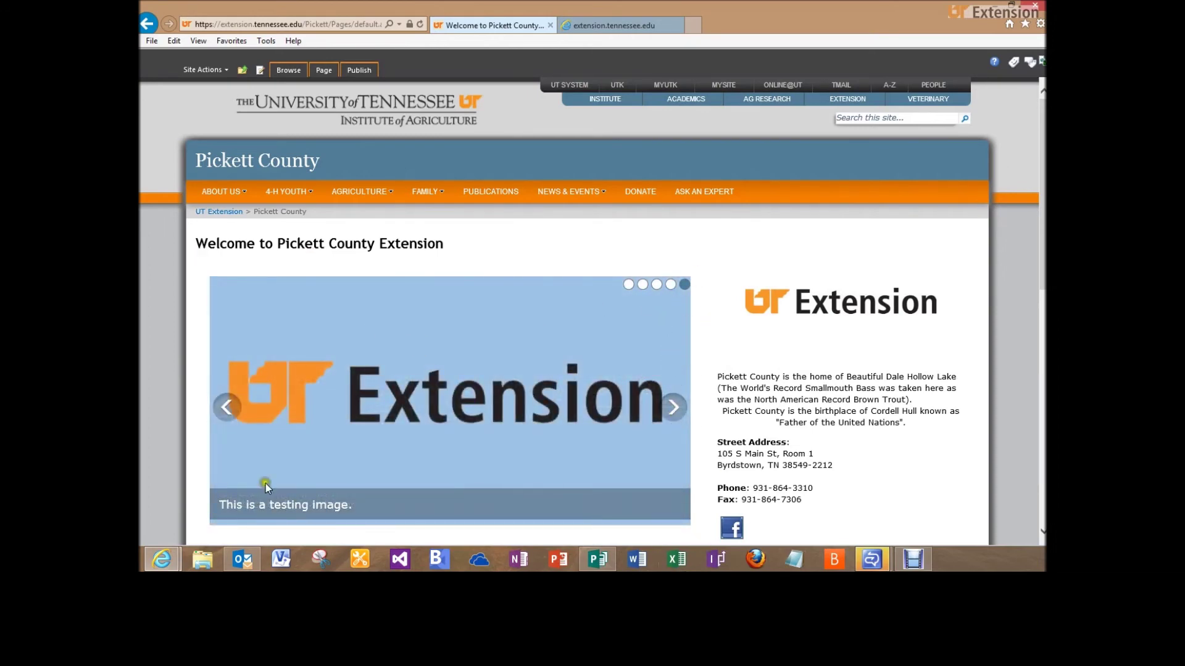
click(227, 406)
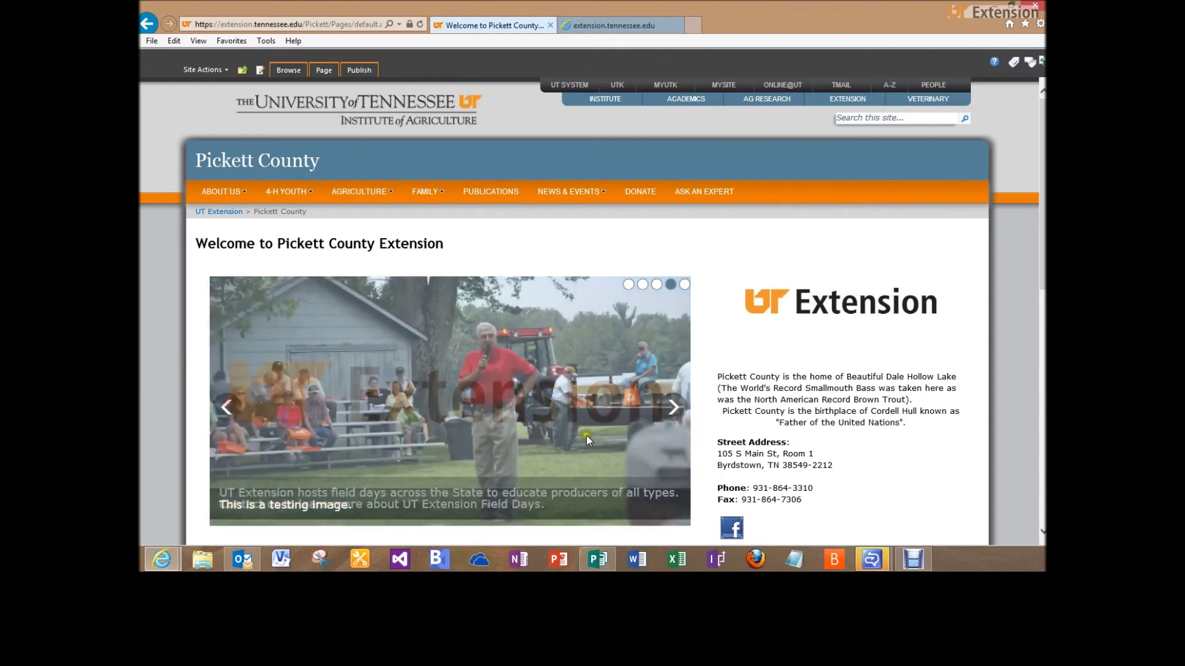
Toggle the slider between the UT Extension test slide and the farmer photo, ending on the test slide
scroll(660, 295, down, 2)
click(671, 267)
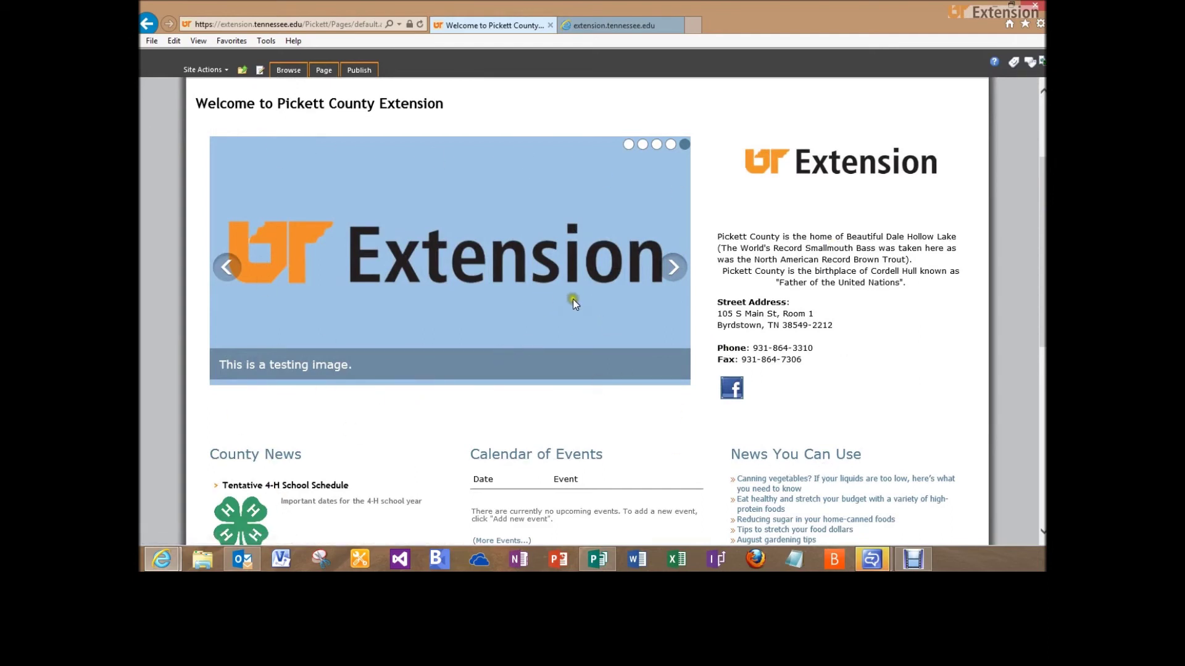
click(672, 268)
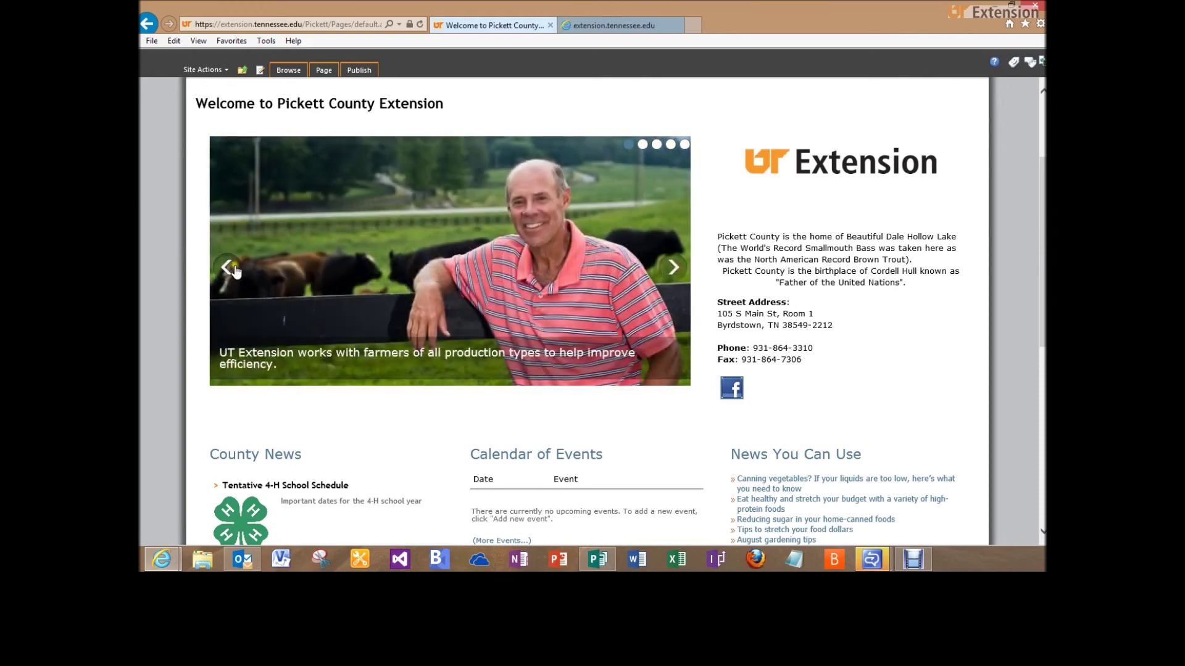
click(230, 270)
click(673, 267)
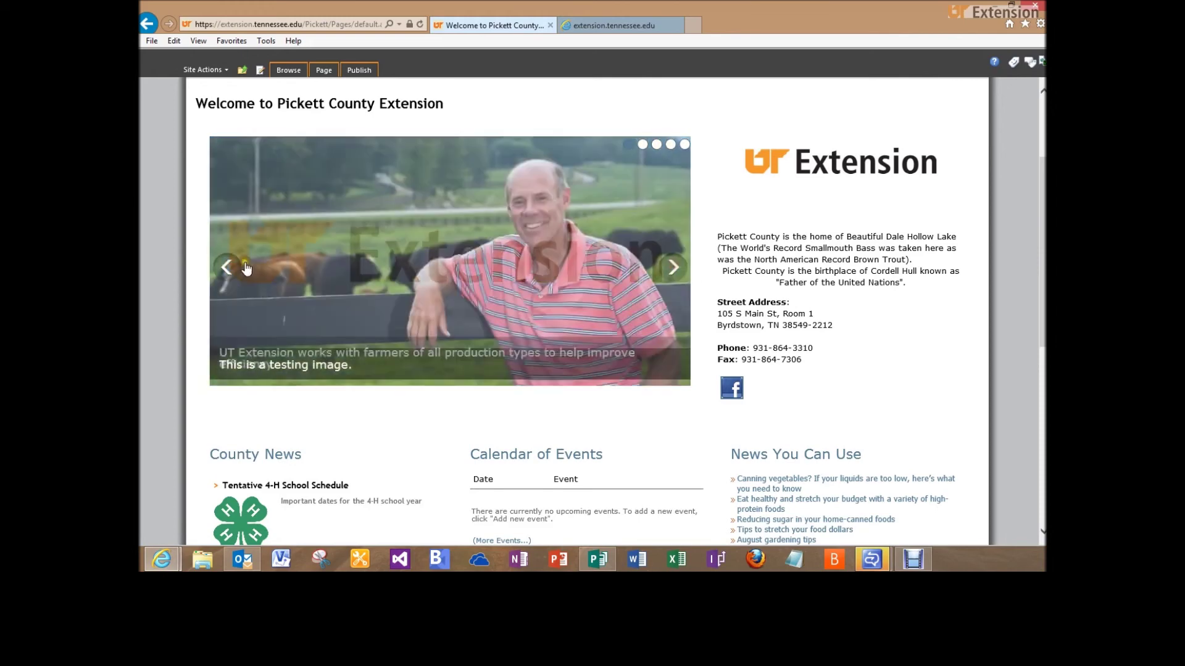
click(229, 270)
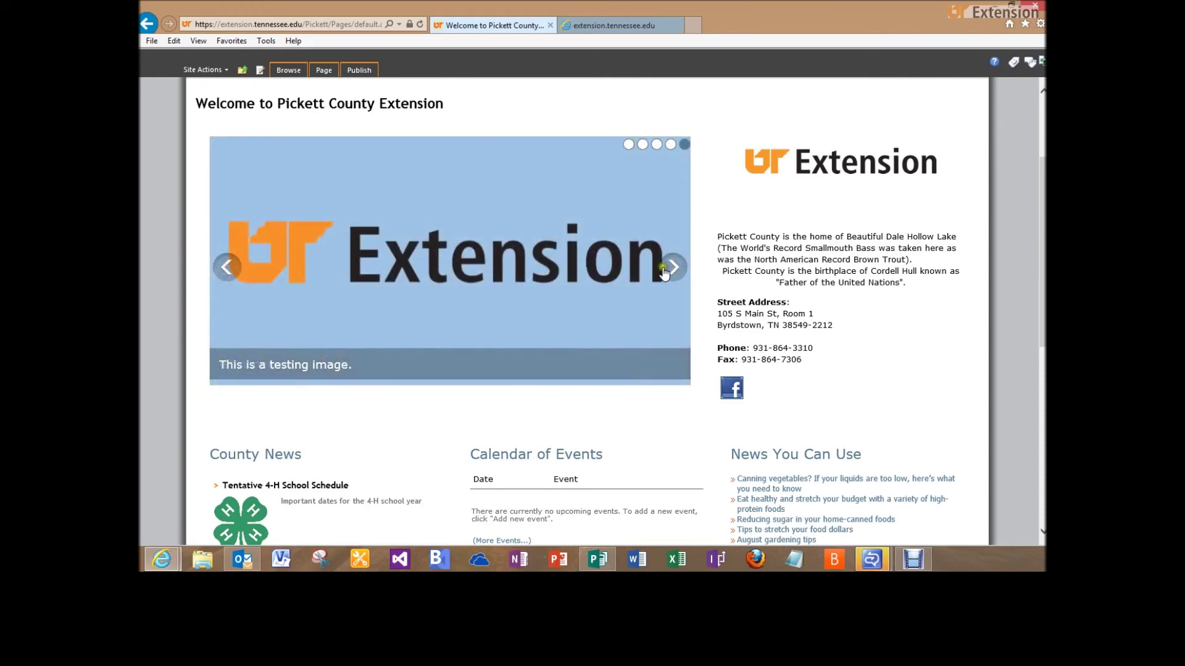
scroll(536, 270, up, 1)
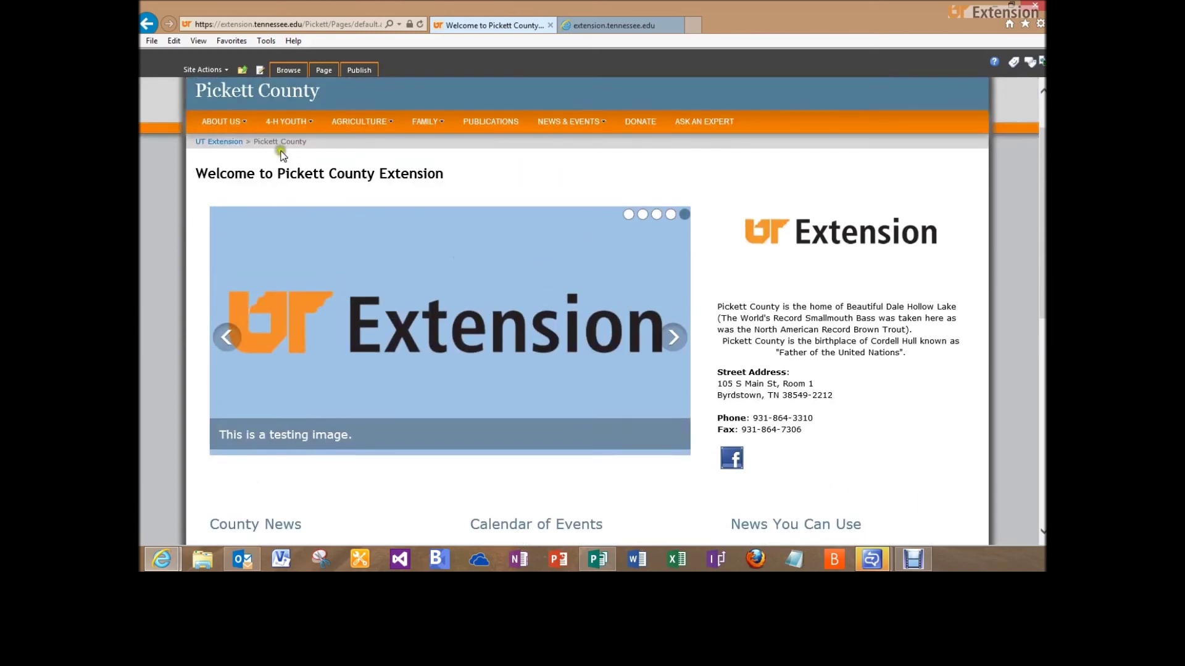
Open the ContentSlider list from View All Site Content and scroll down to the Training Image slide
click(218, 70)
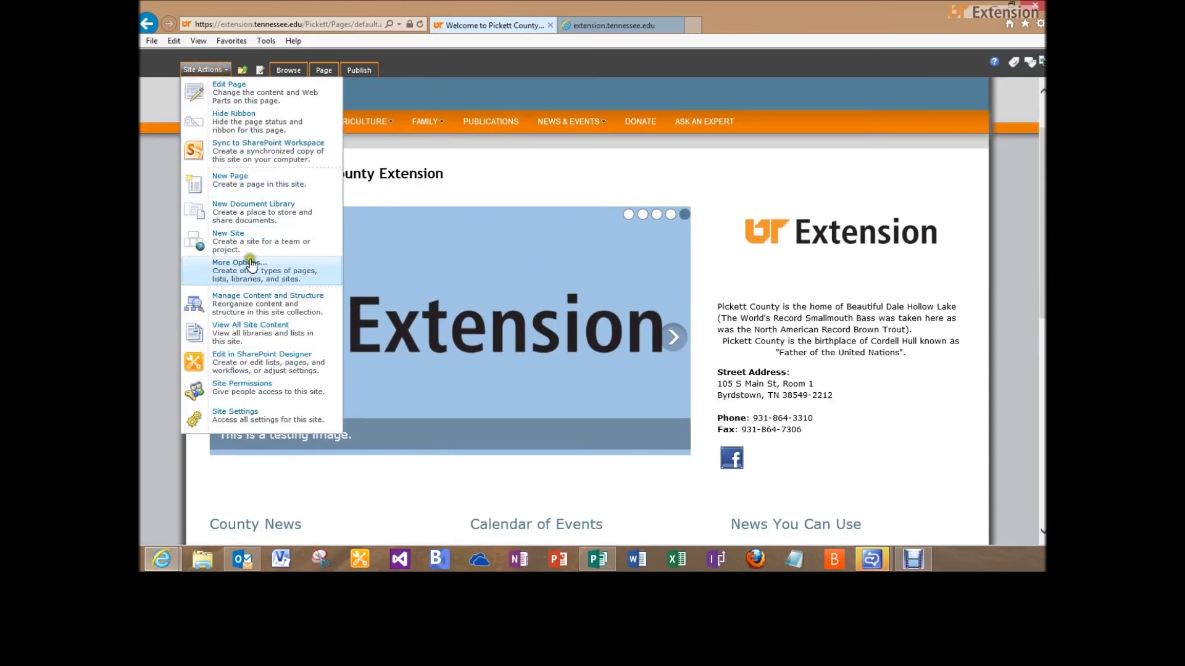
click(259, 330)
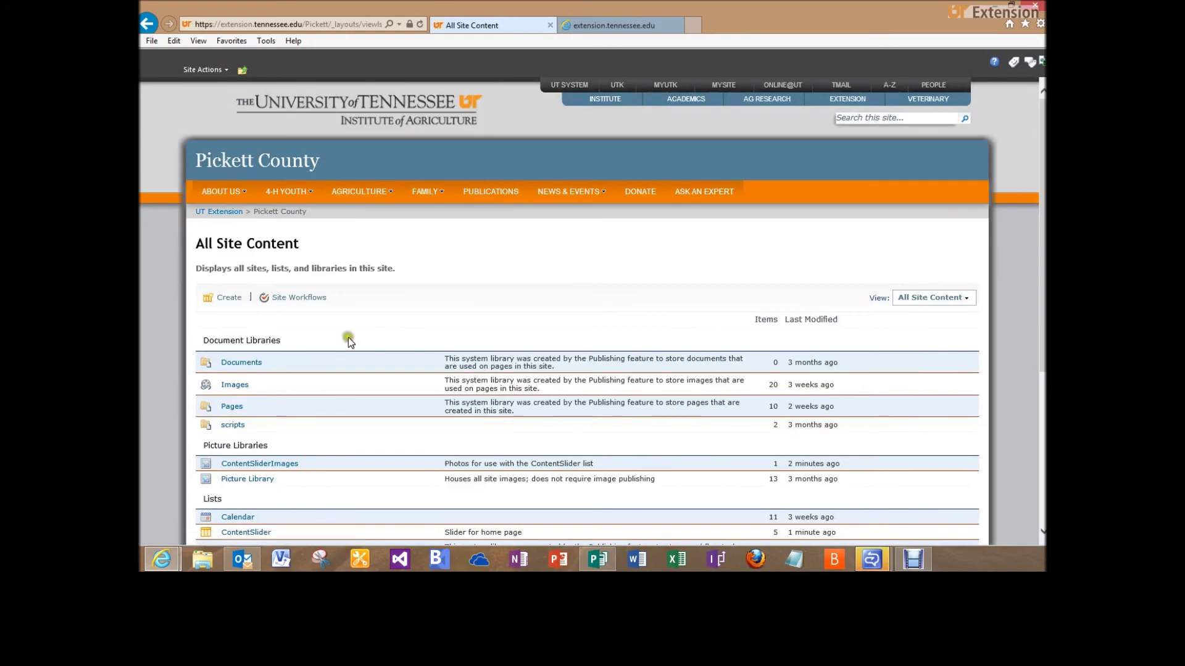
scroll(349, 341, down, 2)
click(259, 392)
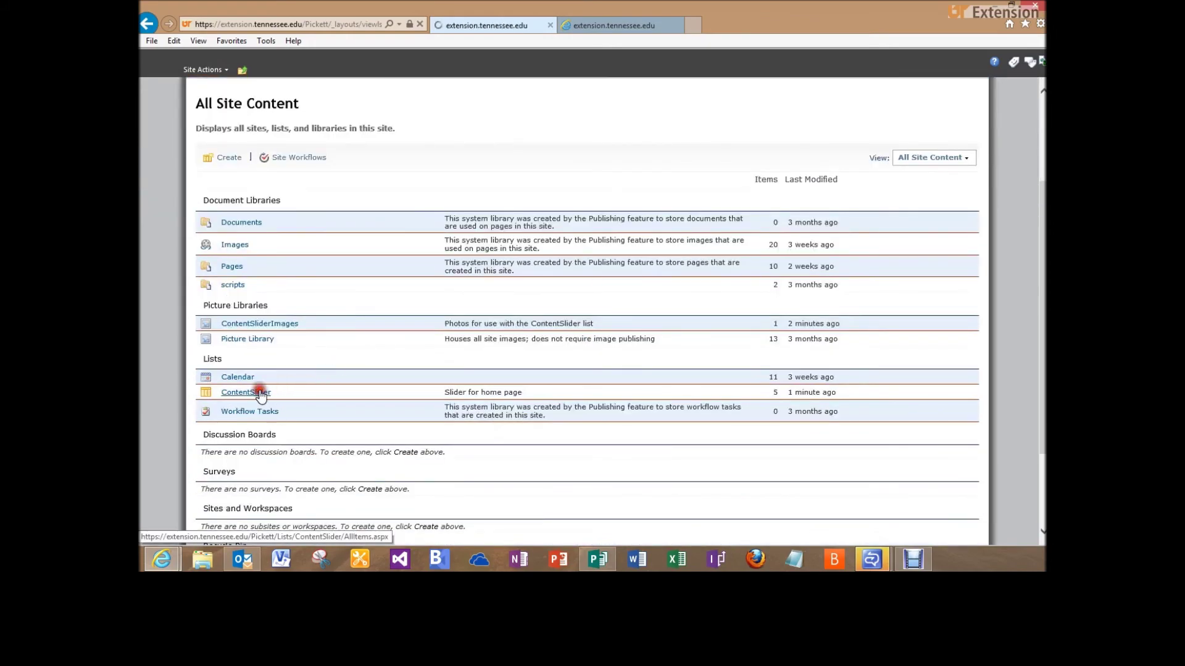
scroll(464, 408, down, 10)
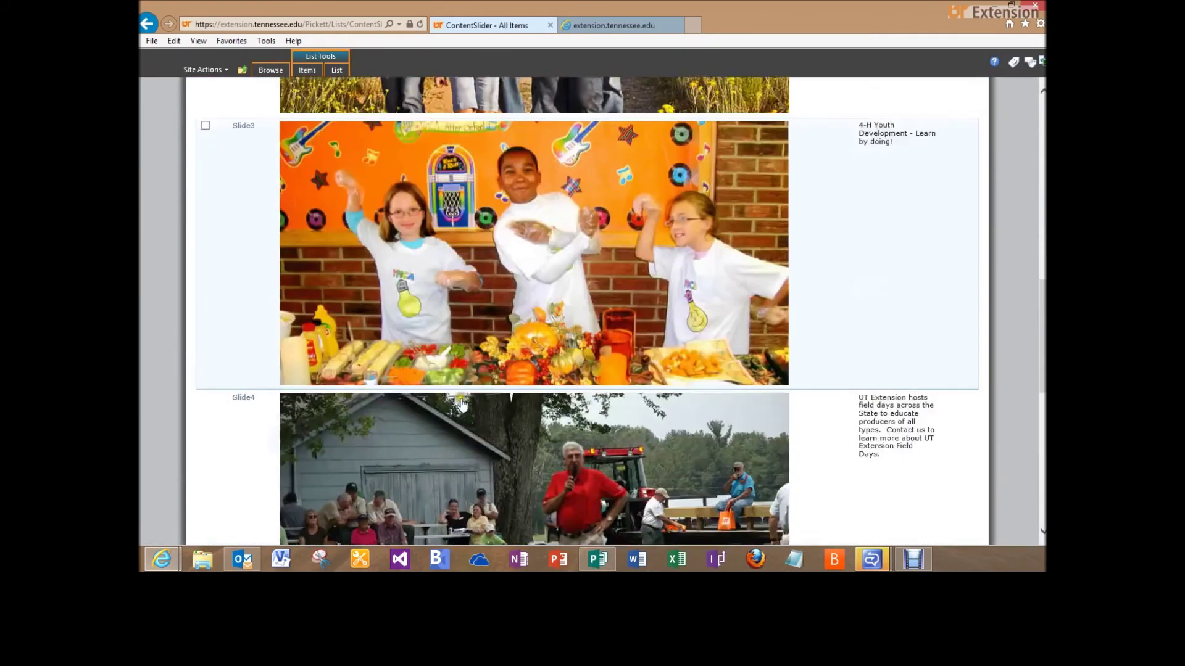
scroll(462, 404, down, 6)
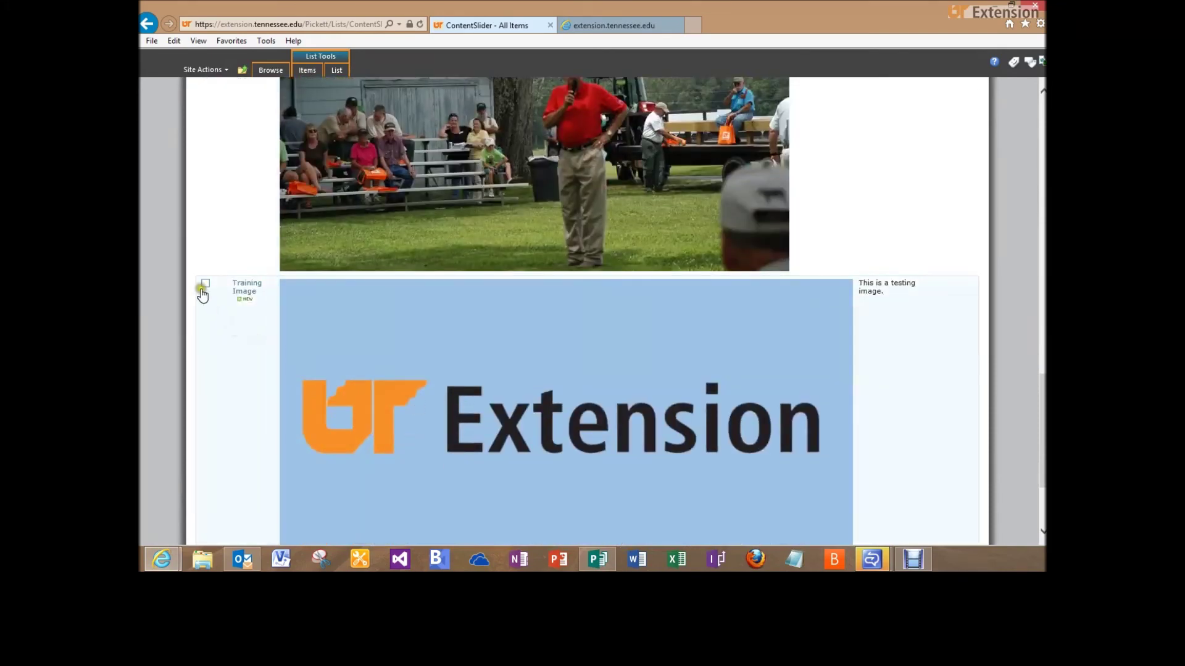
Delete the Training Image item to the Recycle Bin and go back to the Pickett County home page
click(216, 305)
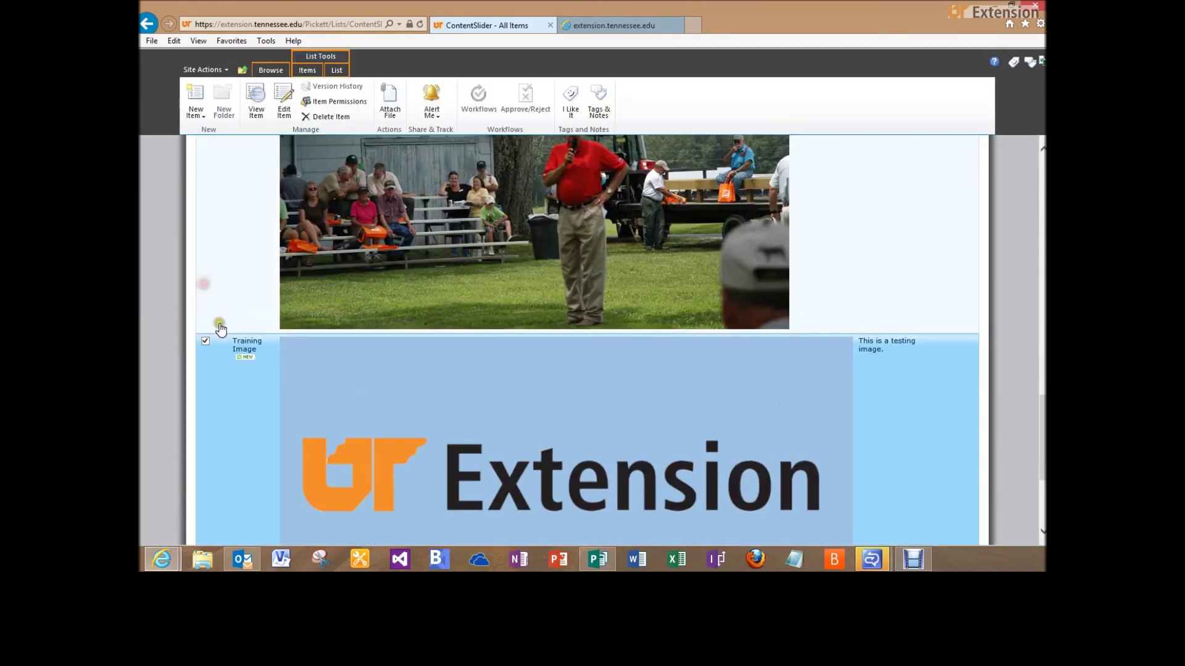
click(322, 117)
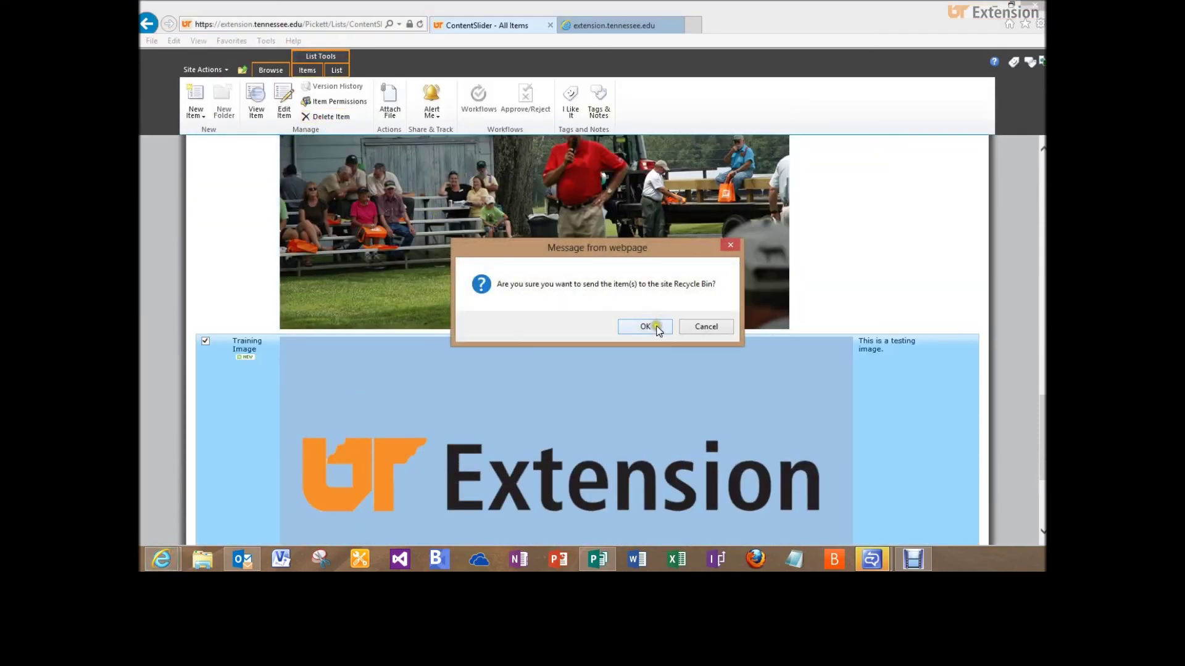
click(656, 328)
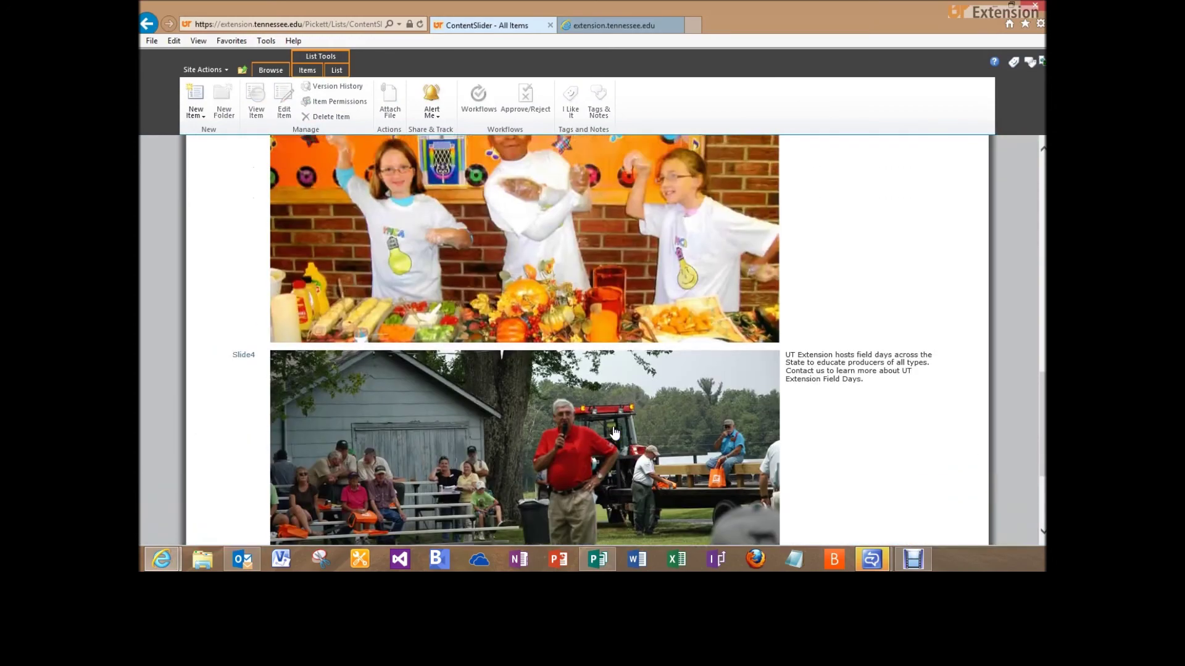
scroll(614, 432, up, 7)
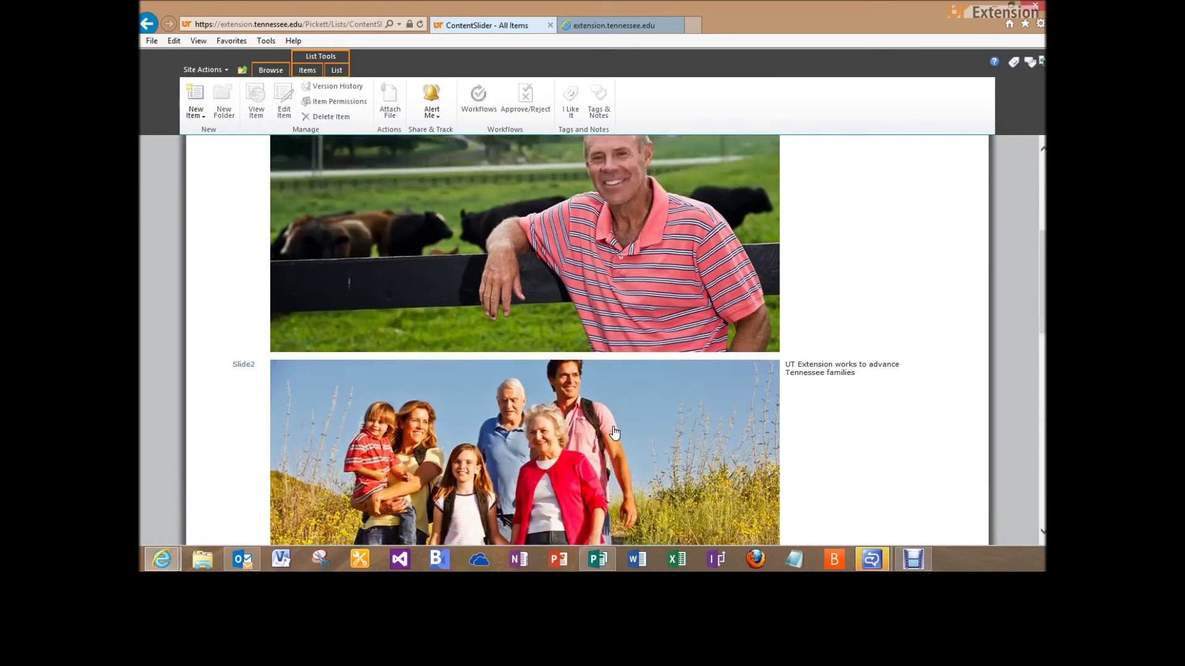
scroll(614, 431, up, 5)
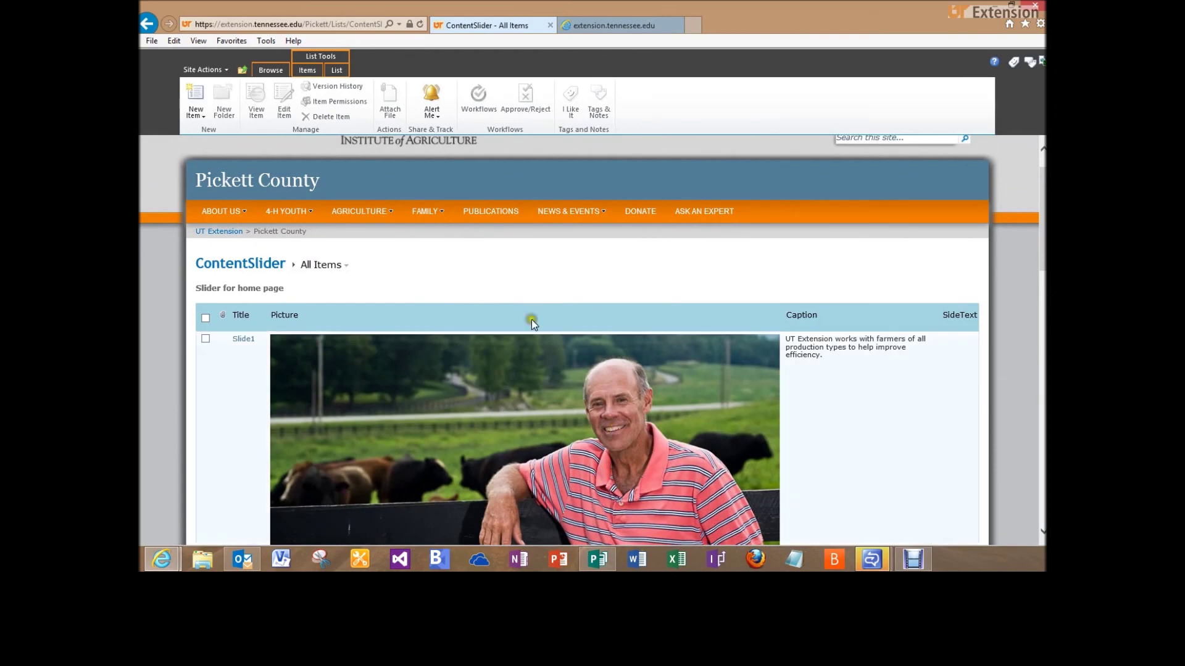
click(279, 183)
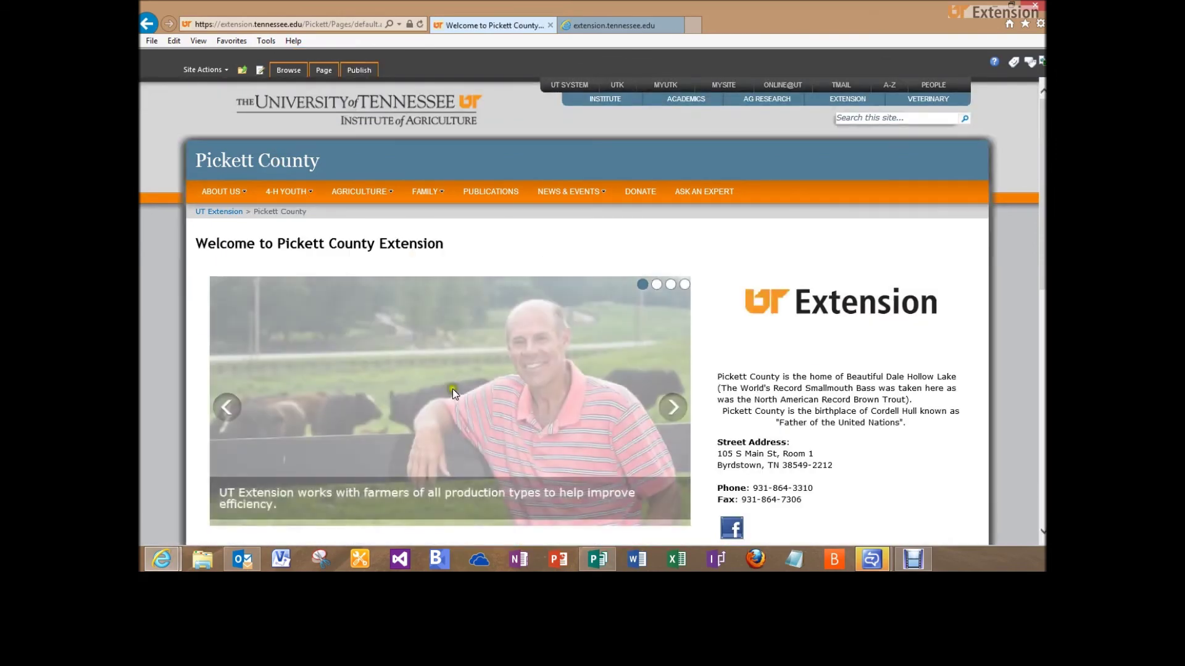